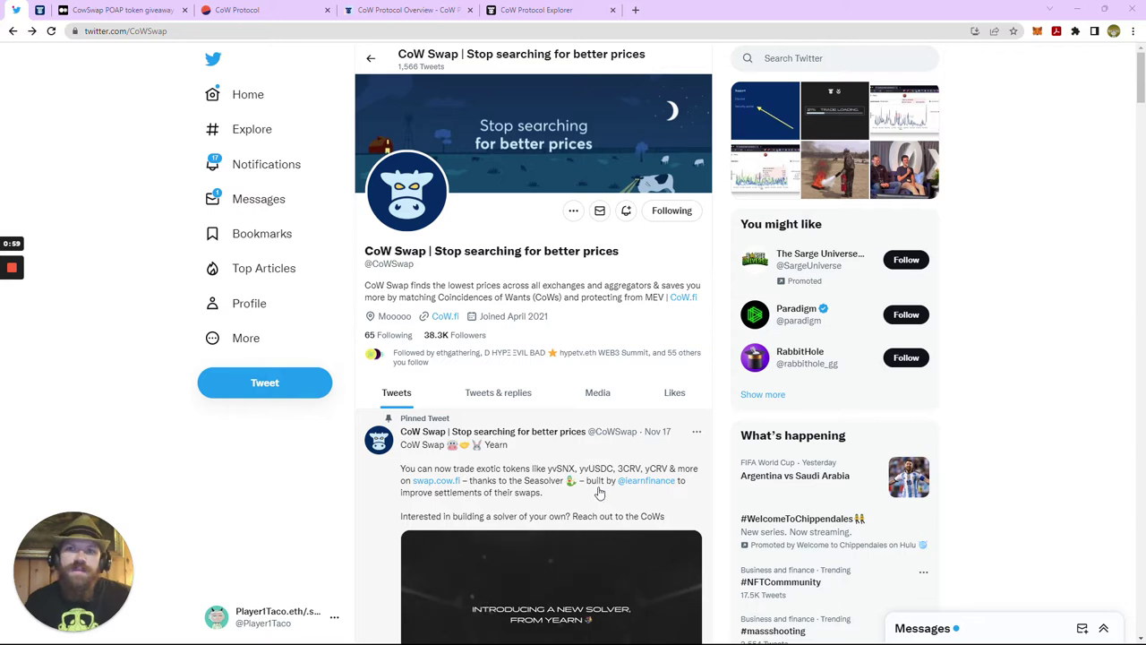
Skim the CoW Swap profile, then open search results for the Valhalla trend
{"action": "scroll", "coordinate": [600, 492], "scroll_direction": "down", "scroll_amount": 3}
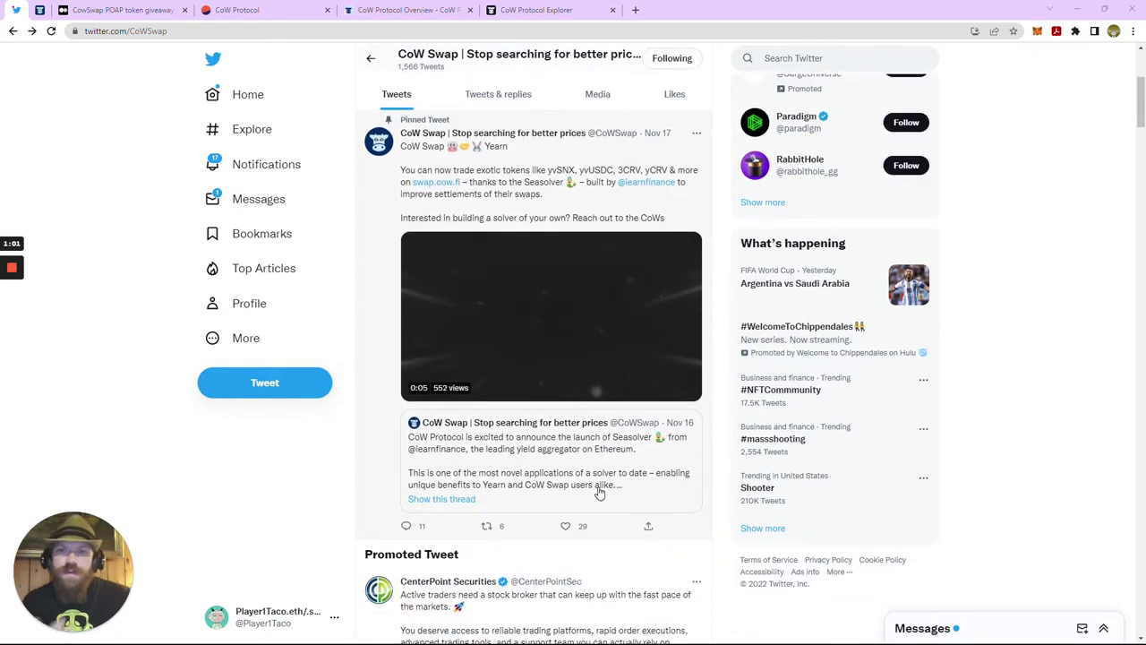
{"action": "scroll", "coordinate": [599, 492], "scroll_direction": "up", "scroll_amount": 3}
{"action": "left_click", "coordinate": [761, 475]}
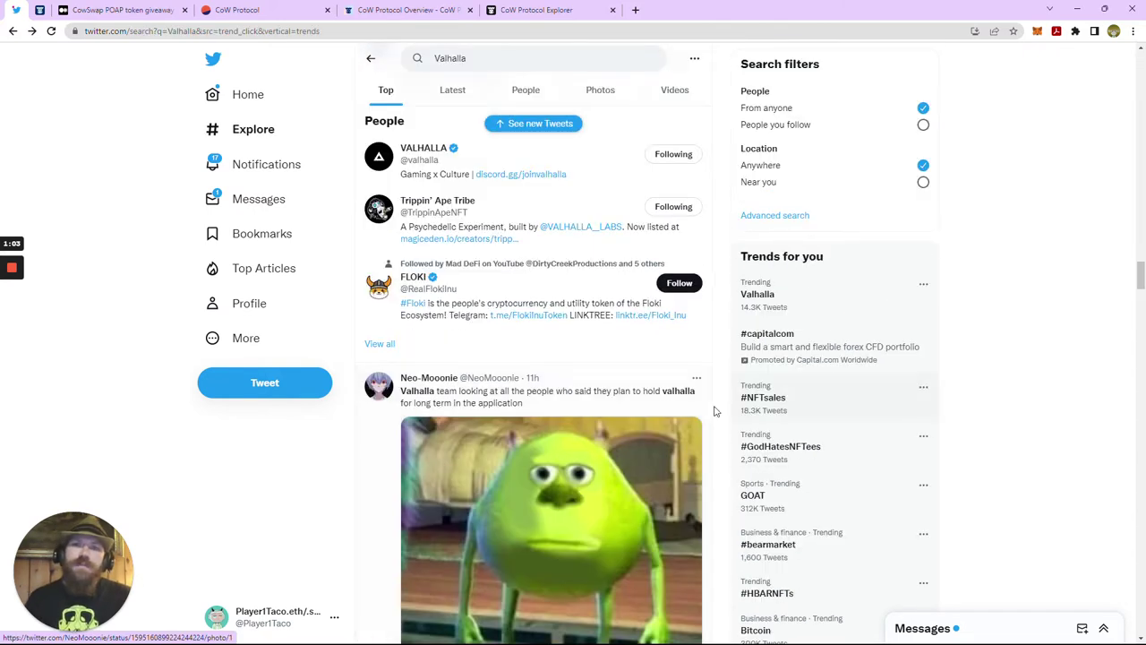
Return to the CoW Swap profile, then move over to the CoW Swap exchange site
{"action": "key", "text": "alt+Left"}
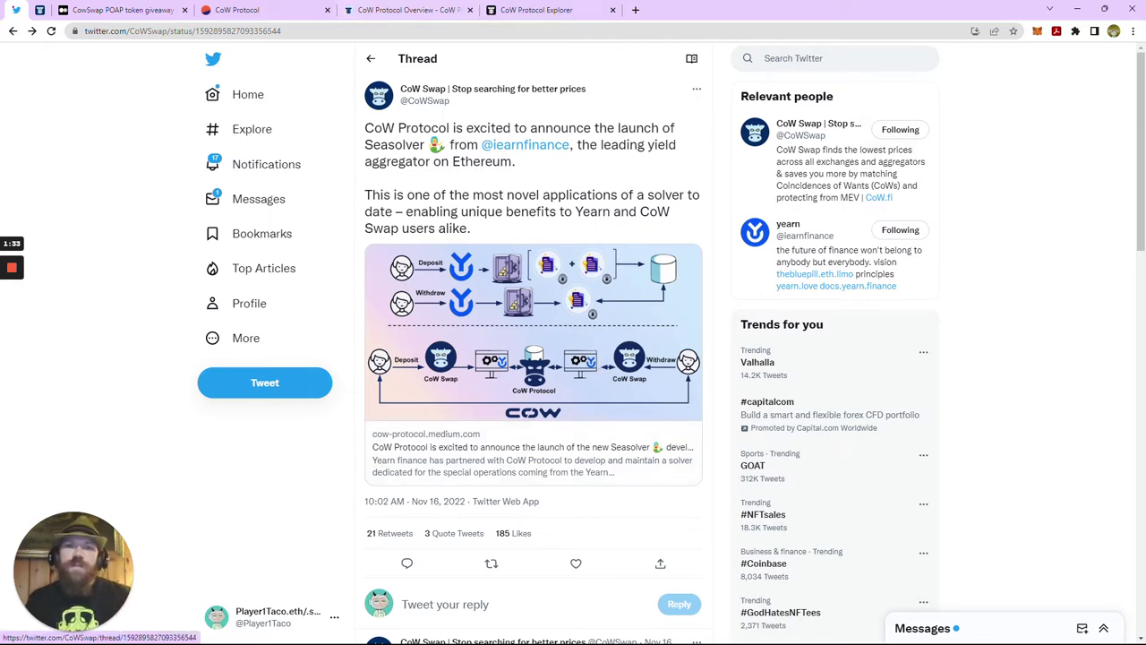
{"action": "left_click", "coordinate": [40, 11]}
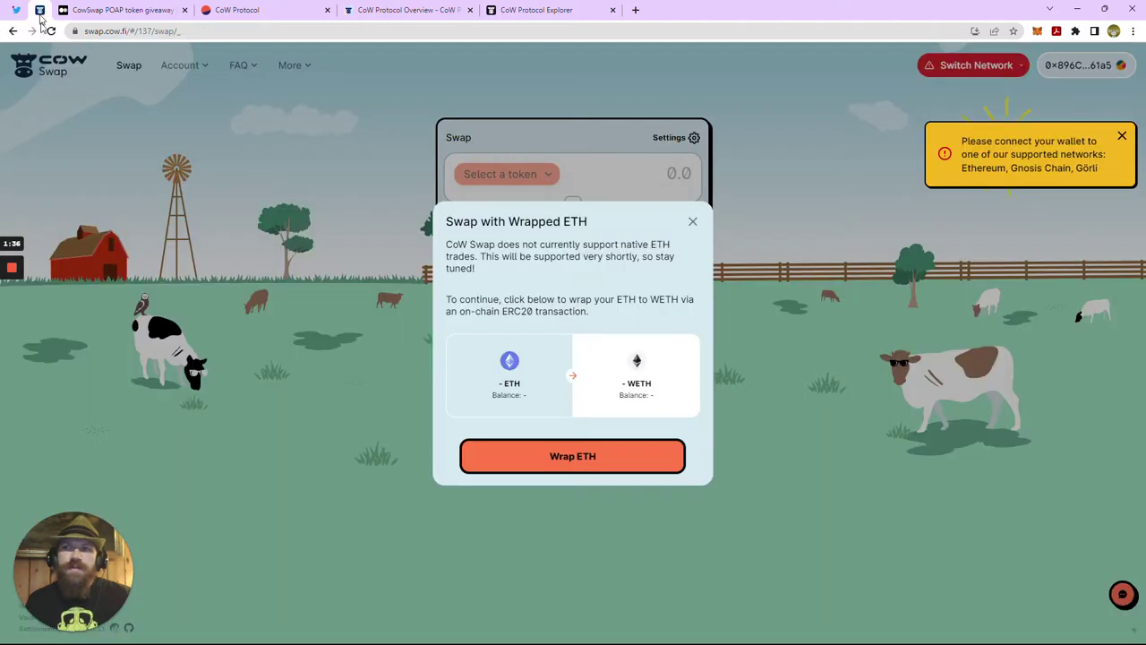
Dismiss the wrap and unsupported-network prompts, switch MetaMask to Görli, and connect the wallet
{"action": "left_click", "coordinate": [693, 222]}
{"action": "mouse_move", "coordinate": [973, 65]}
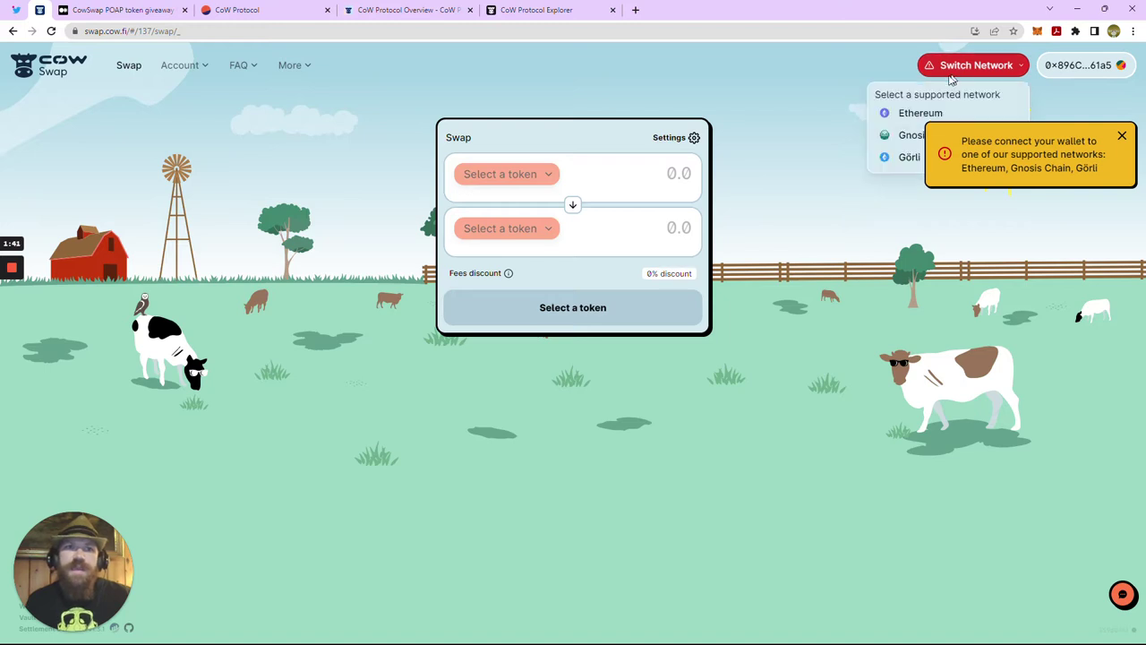
{"action": "left_click", "coordinate": [1122, 135]}
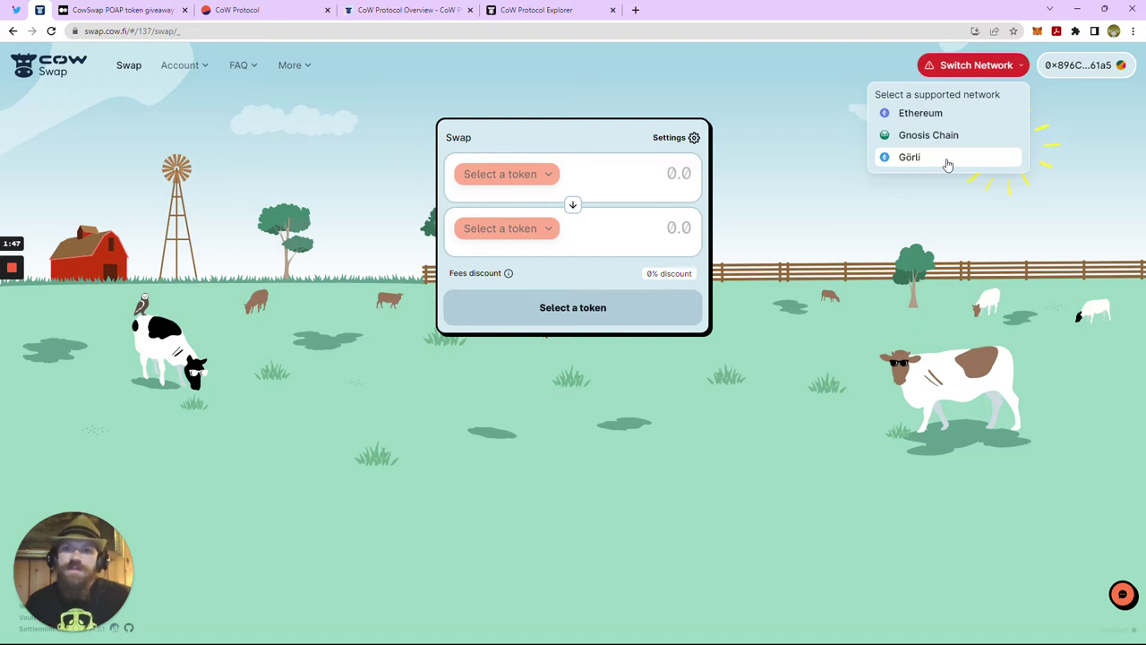
{"action": "left_click", "coordinate": [947, 160]}
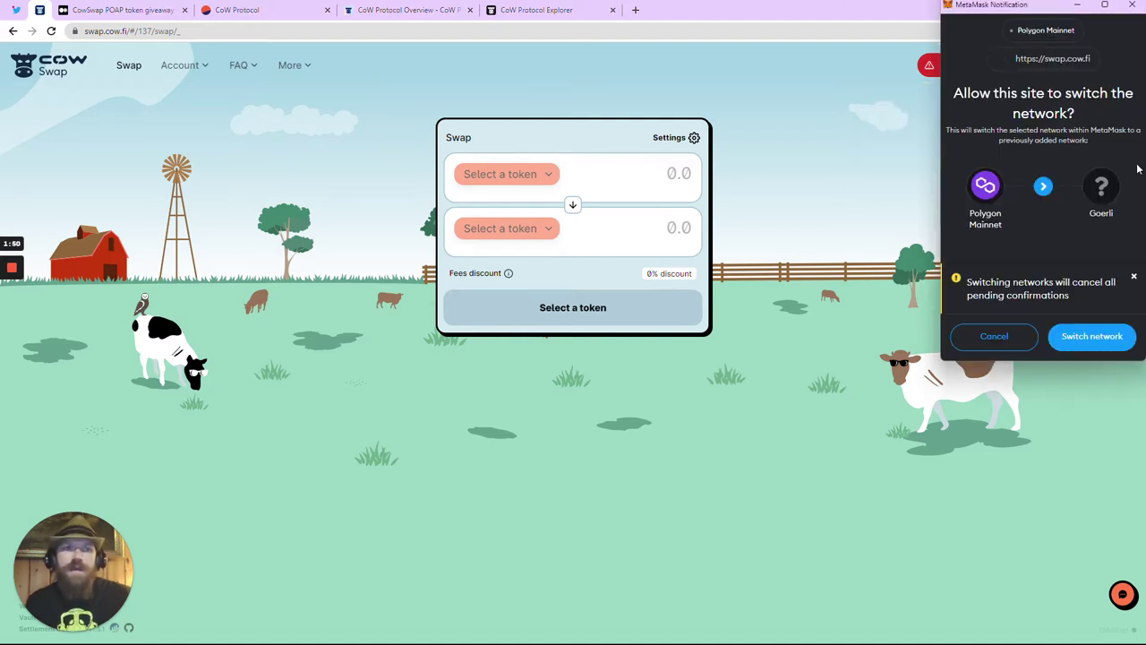
{"action": "left_click", "coordinate": [1107, 335]}
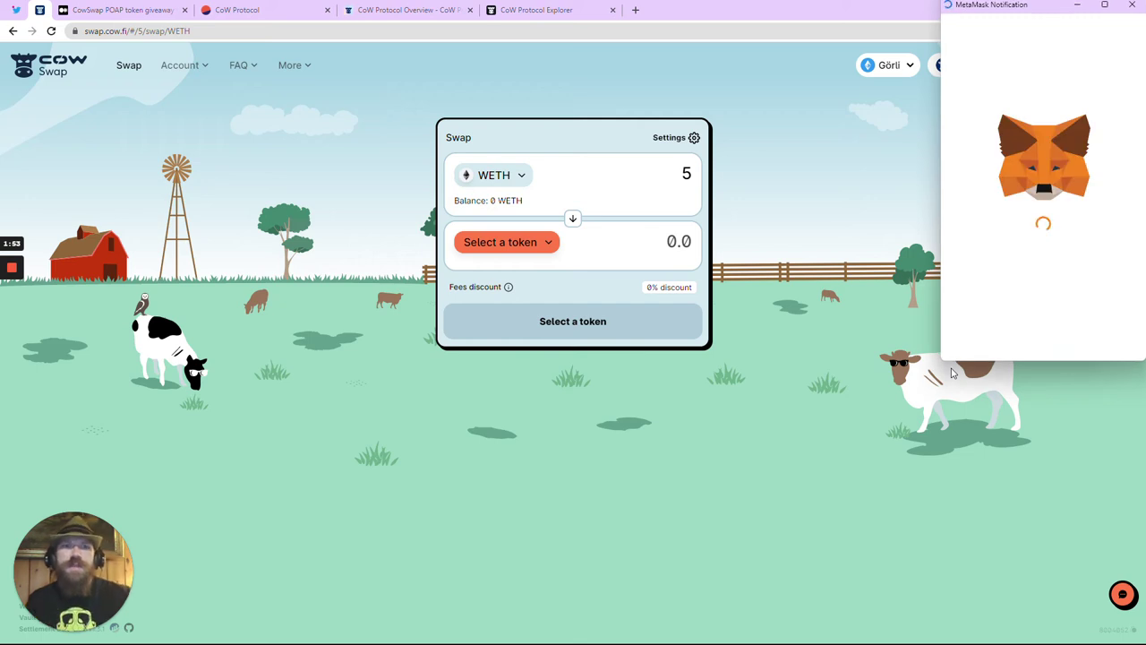
{"action": "left_click", "coordinate": [1124, 336]}
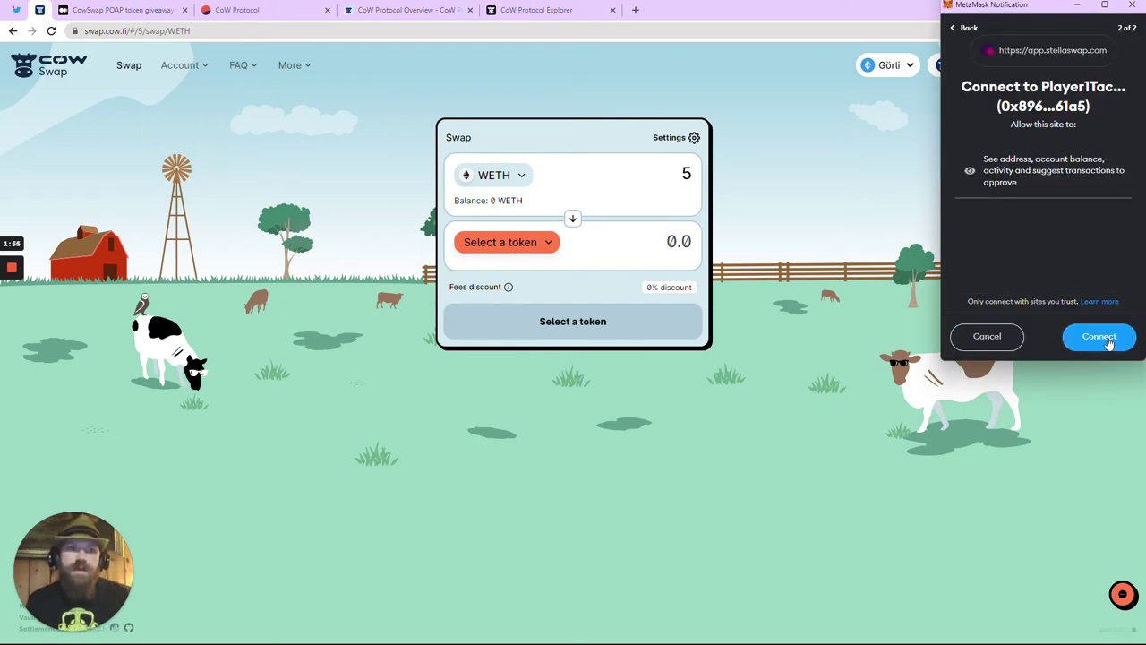
{"action": "left_click", "coordinate": [1107, 342]}
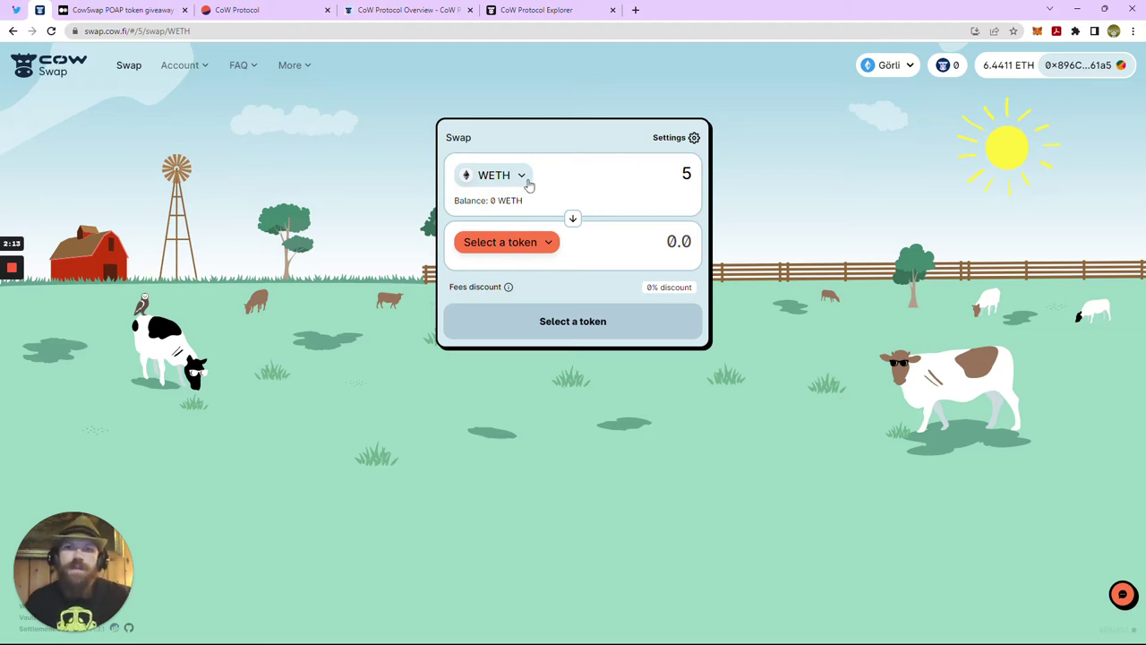
{"action": "mouse_move", "coordinate": [508, 287]}
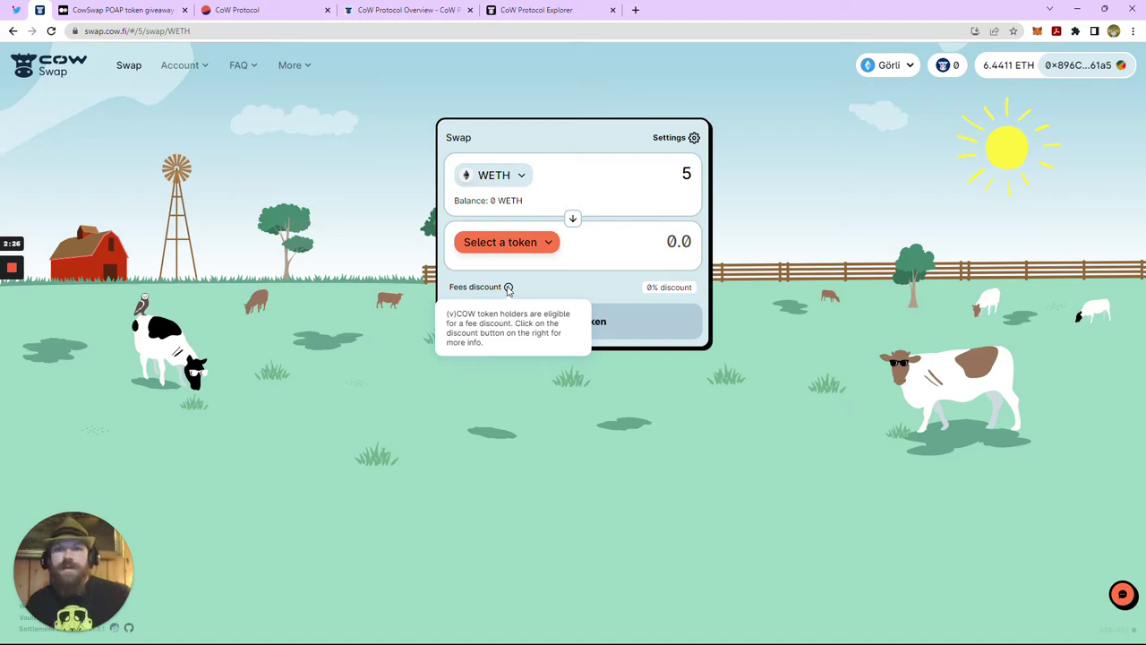
{"action": "left_click", "coordinate": [528, 180]}
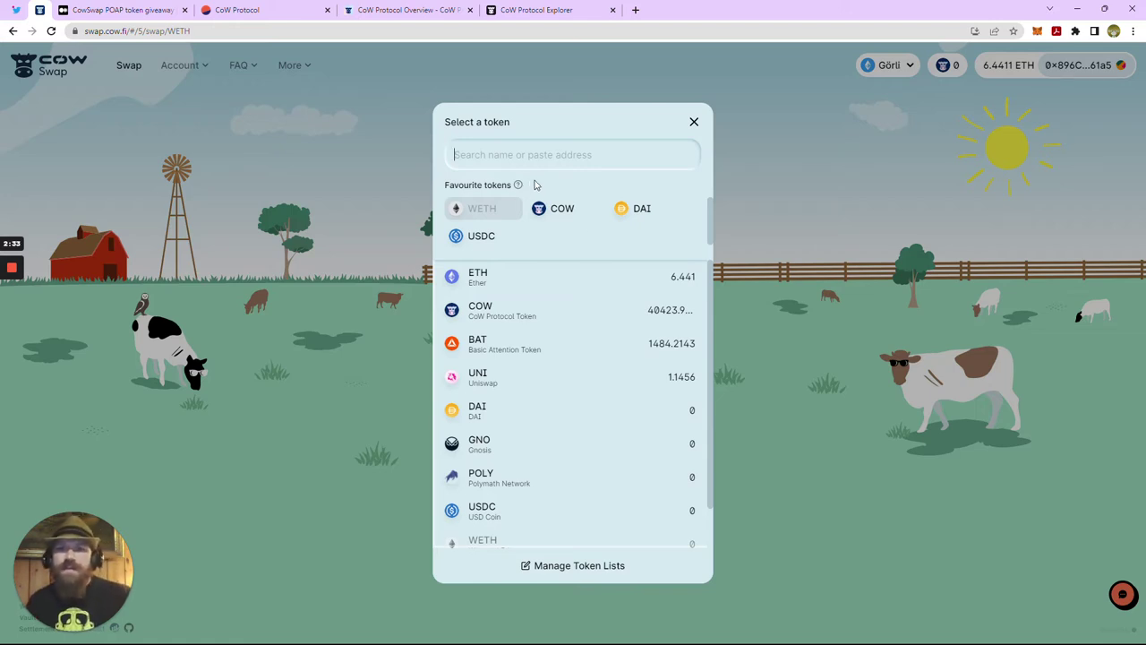
Set up a 1 ETH to DAI swap and start it, triggering the wrap-to-WETH prompt
{"action": "left_click", "coordinate": [554, 290]}
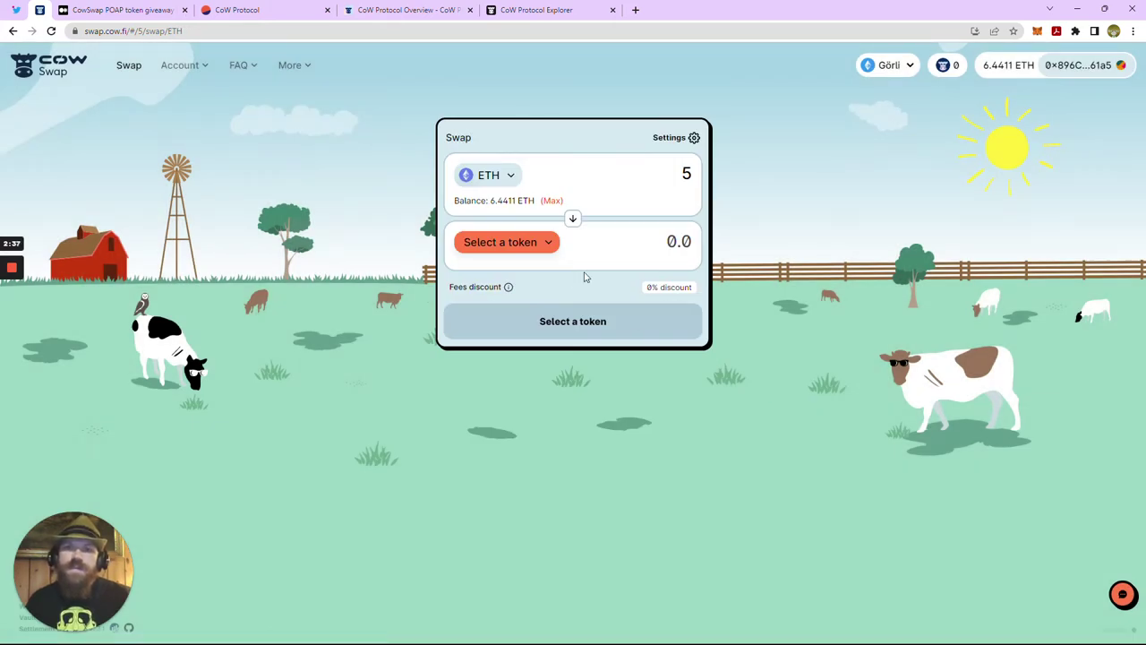
{"action": "left_click", "coordinate": [539, 253]}
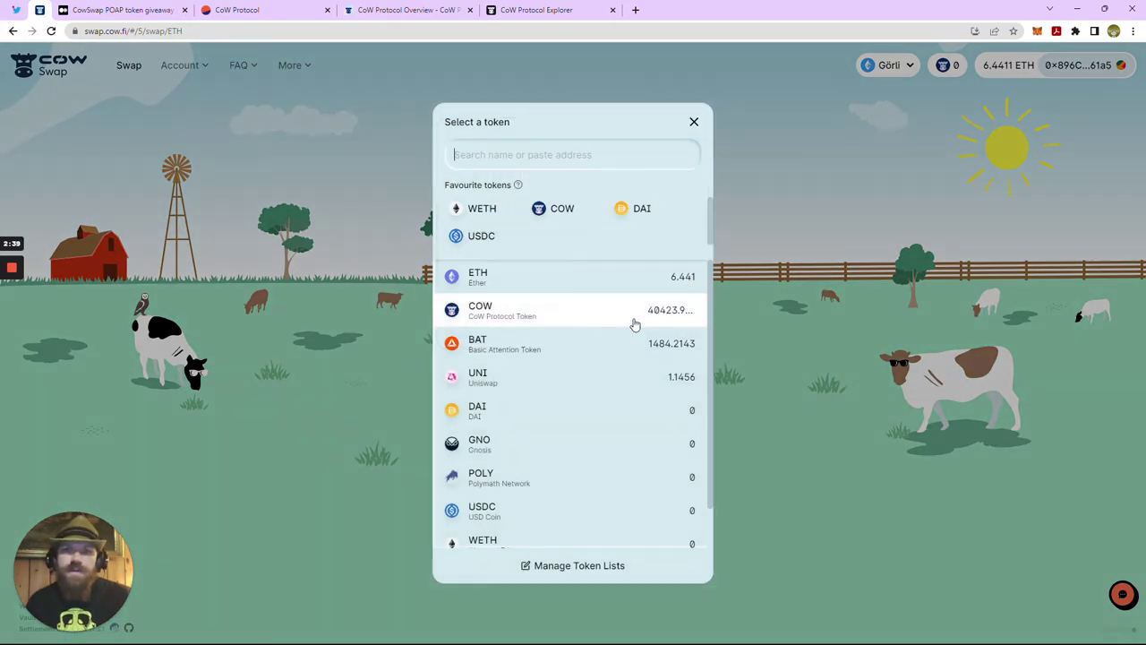
{"action": "left_click", "coordinate": [602, 425]}
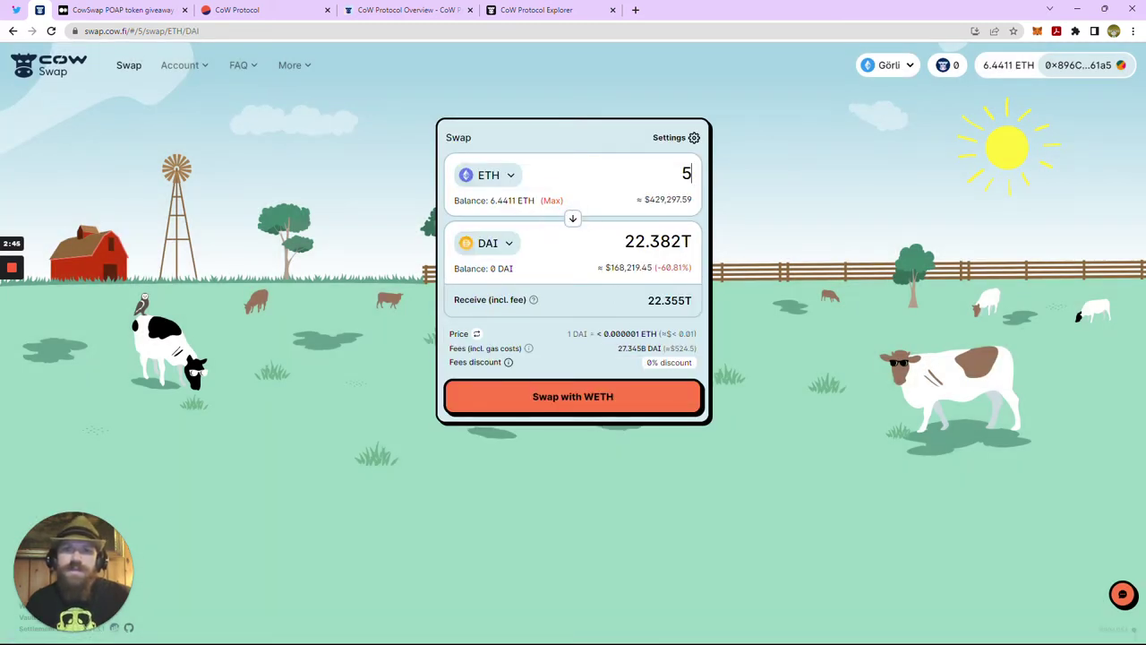
{"action": "key", "text": "BackSpace"}
{"action": "type", "text": "1"}
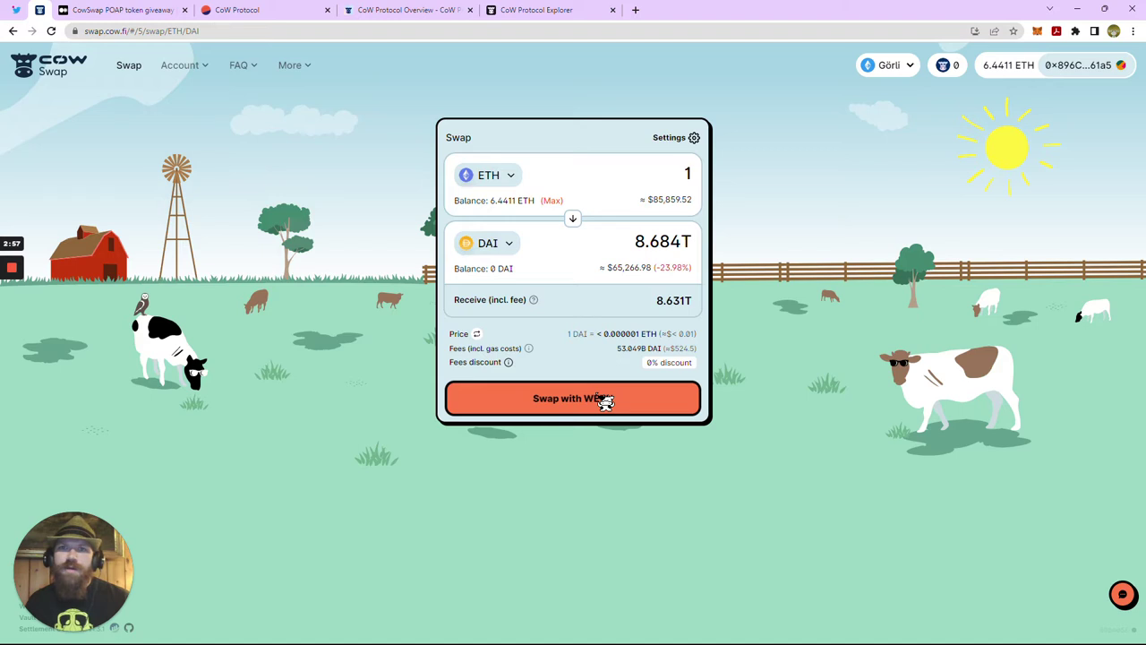
{"action": "left_click", "coordinate": [654, 408]}
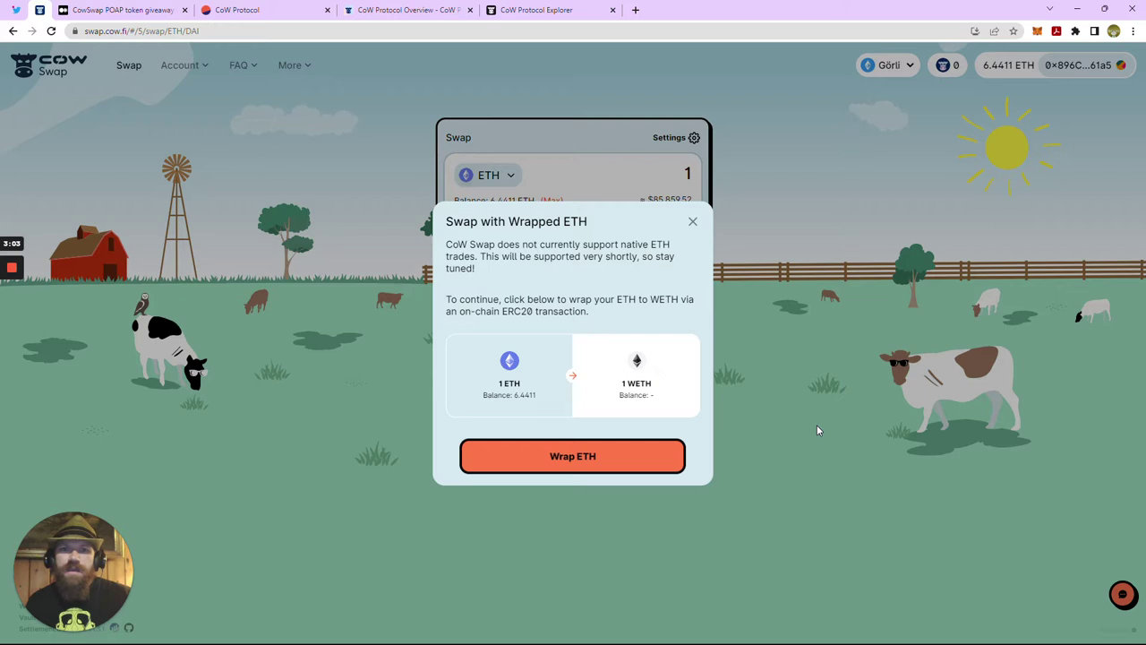
Wrap 1 ETH into WETH and approve the transaction in MetaMask
{"action": "left_click", "coordinate": [636, 457]}
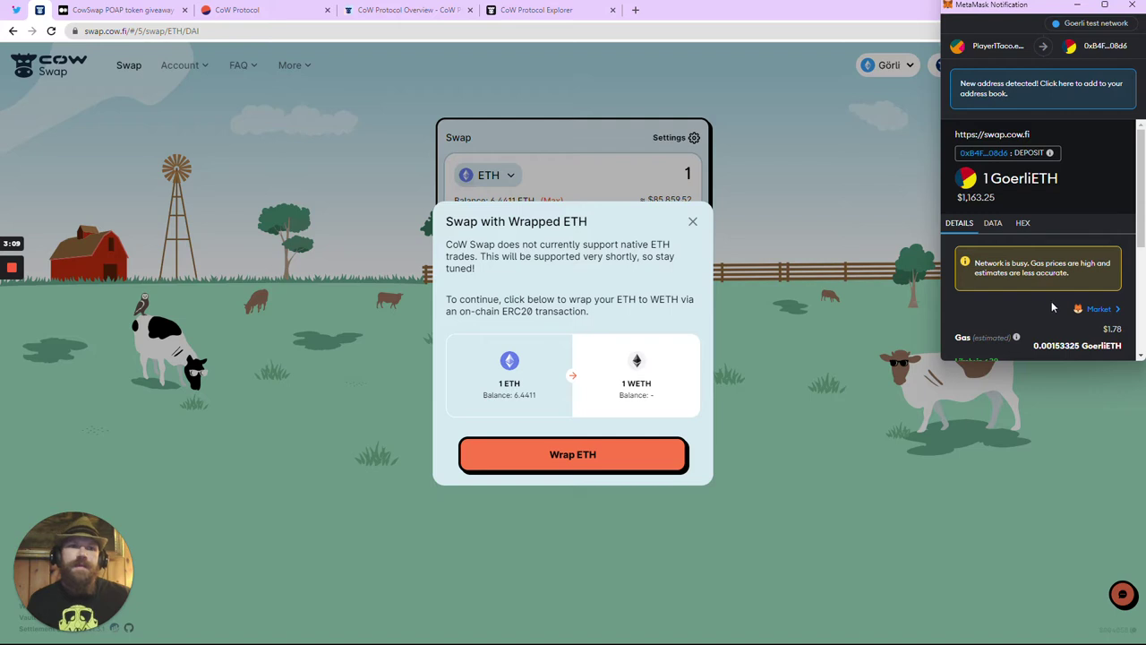
{"action": "scroll", "coordinate": [1051, 301], "scroll_direction": "down", "scroll_amount": 5}
{"action": "left_click", "coordinate": [1076, 336]}
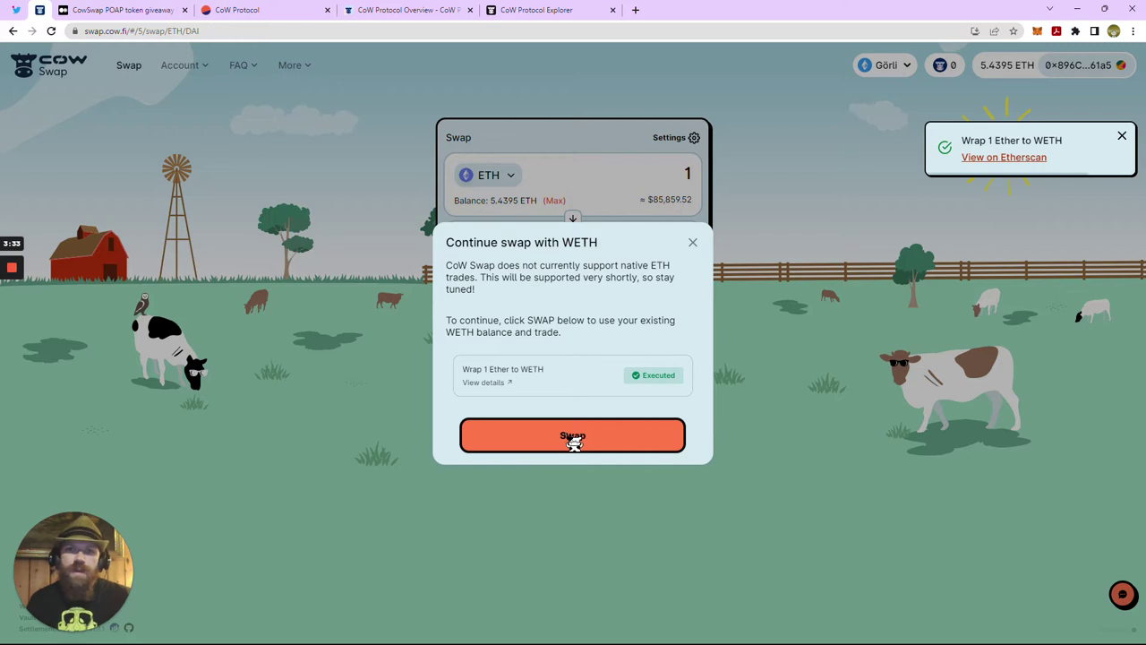
Accept the price update, confirm the 1 WETH to DAI swap with 'confirm', and sign the order
{"action": "left_click", "coordinate": [584, 435]}
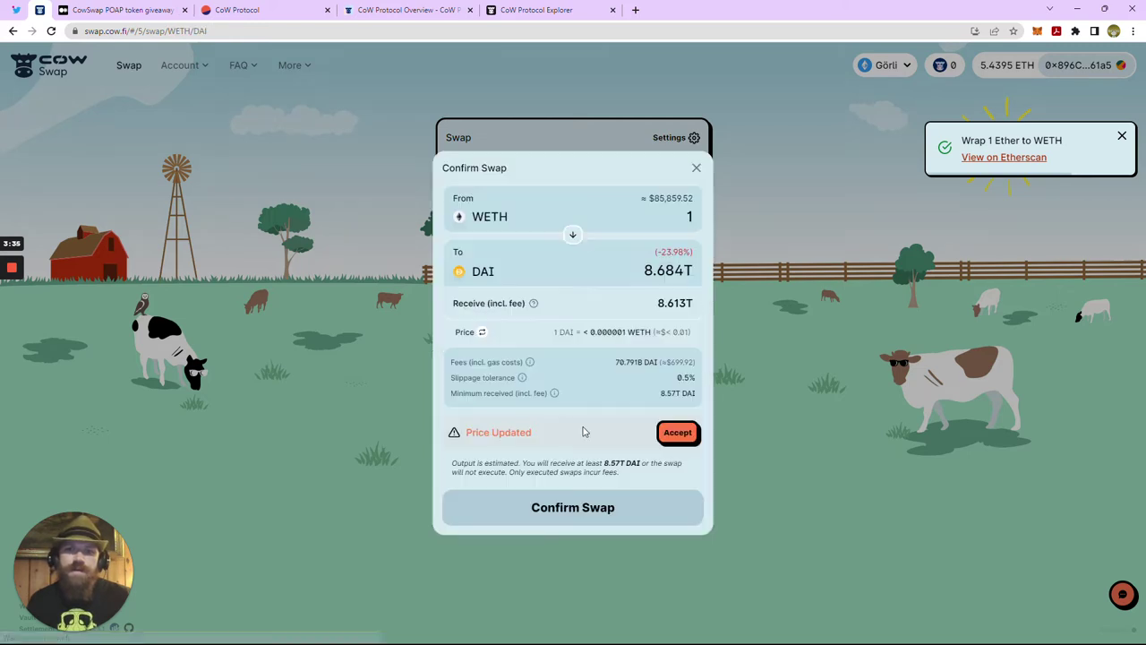
{"action": "left_click", "coordinate": [676, 435]}
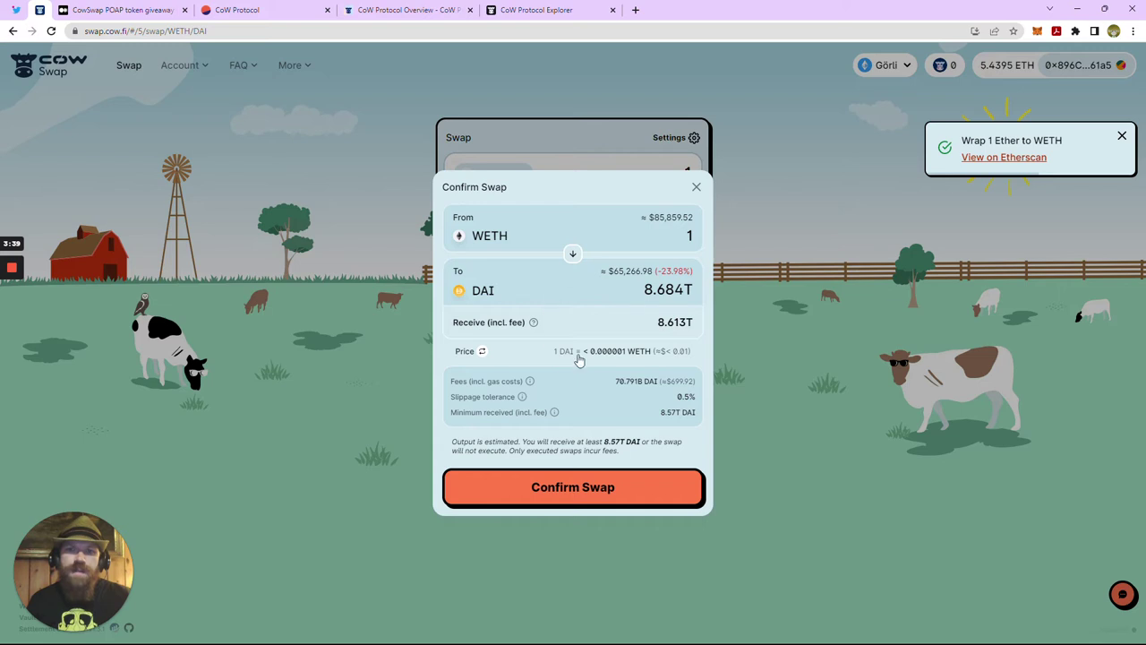
{"action": "left_click", "coordinate": [576, 486]}
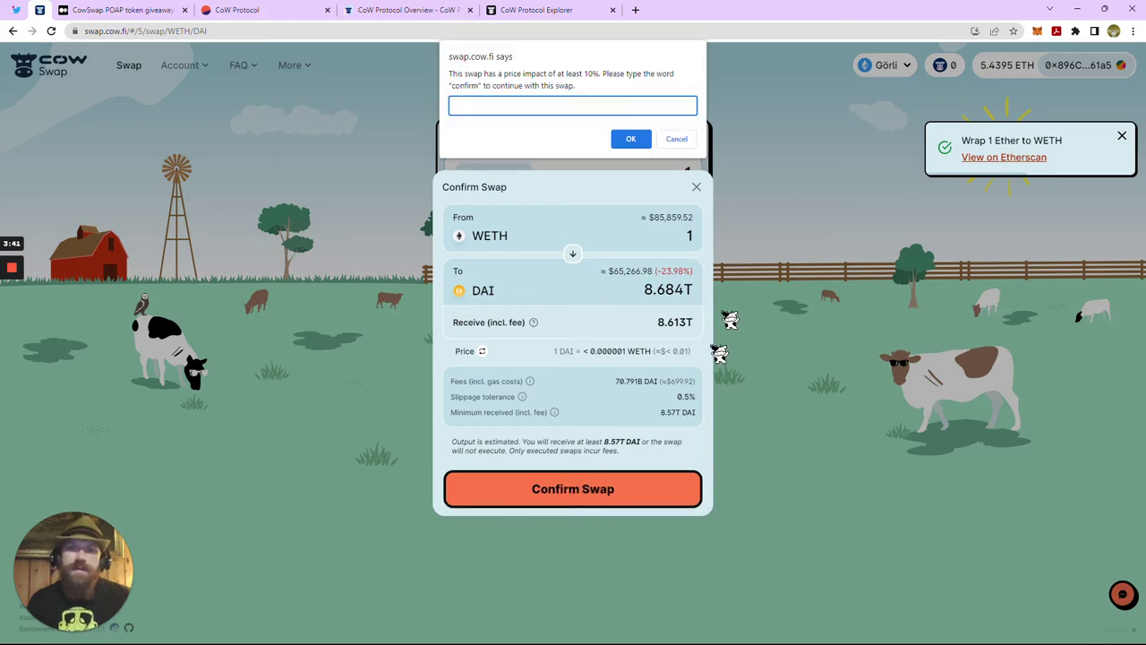
{"action": "type", "text": "con"}
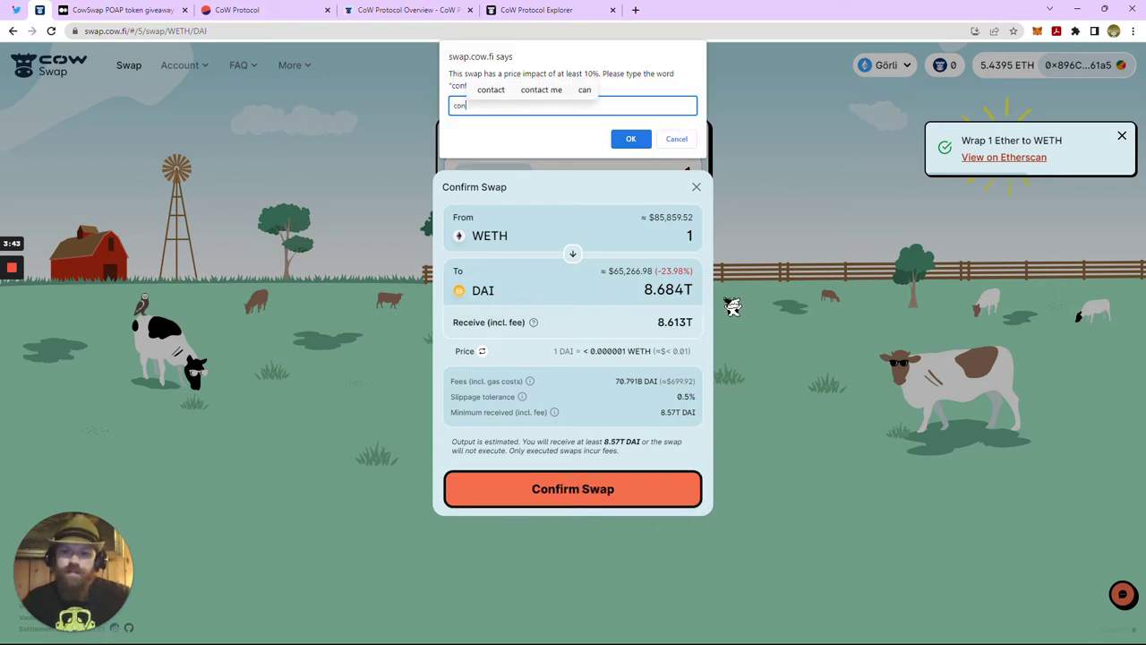
{"action": "type", "text": "firm"}
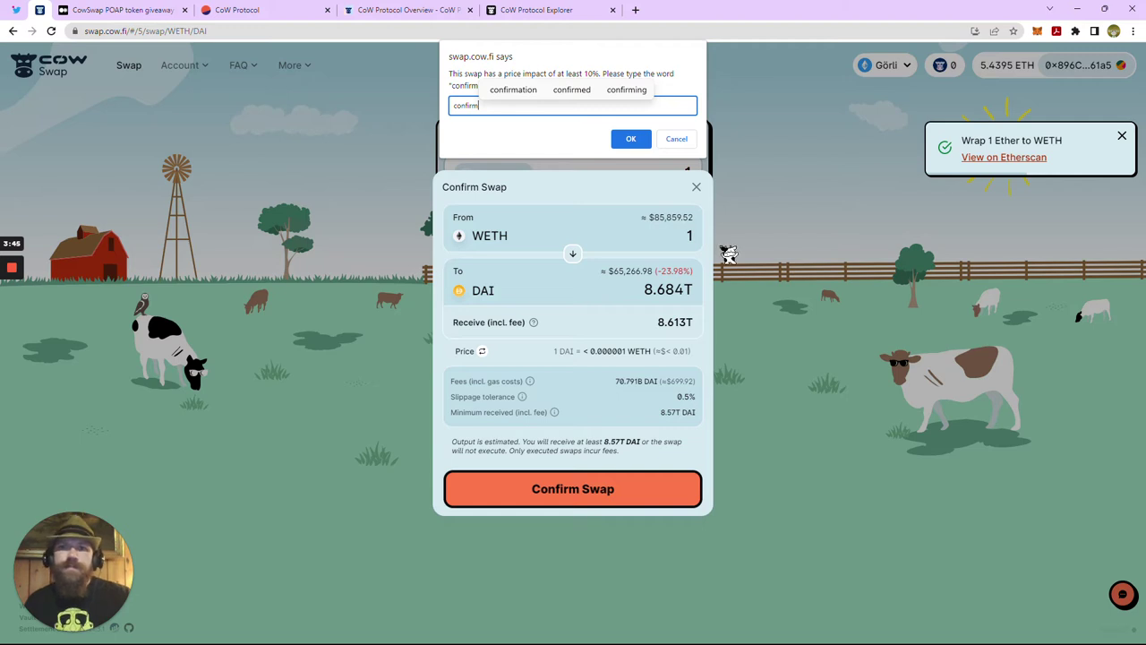
{"action": "left_click", "coordinate": [636, 140]}
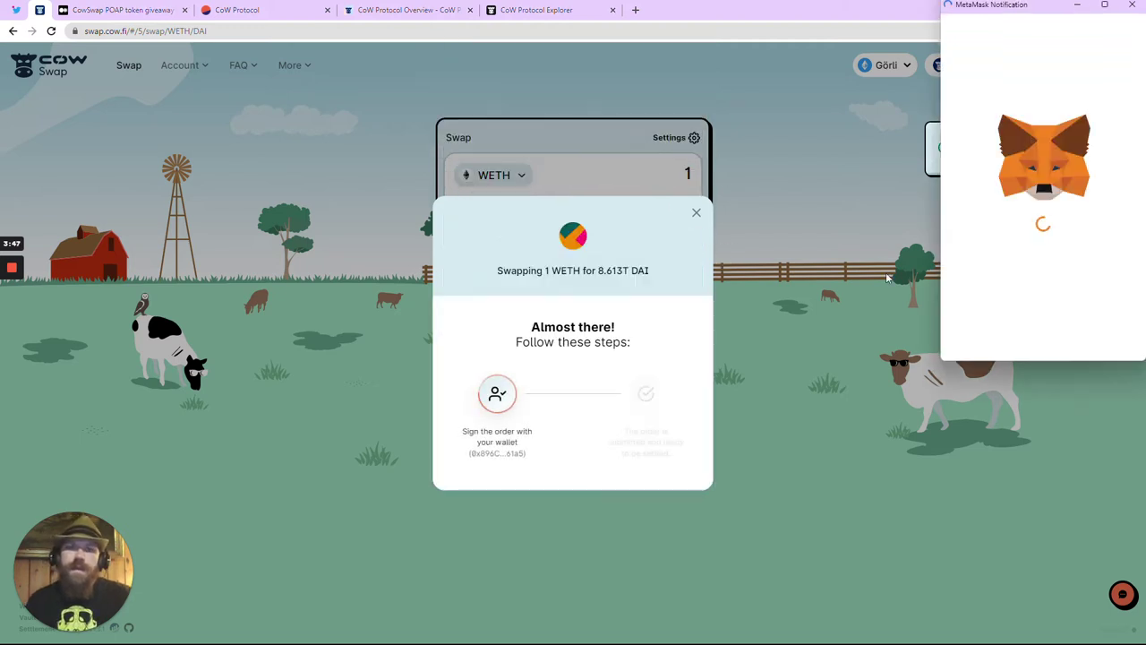
{"action": "left_click", "coordinate": [1115, 321]}
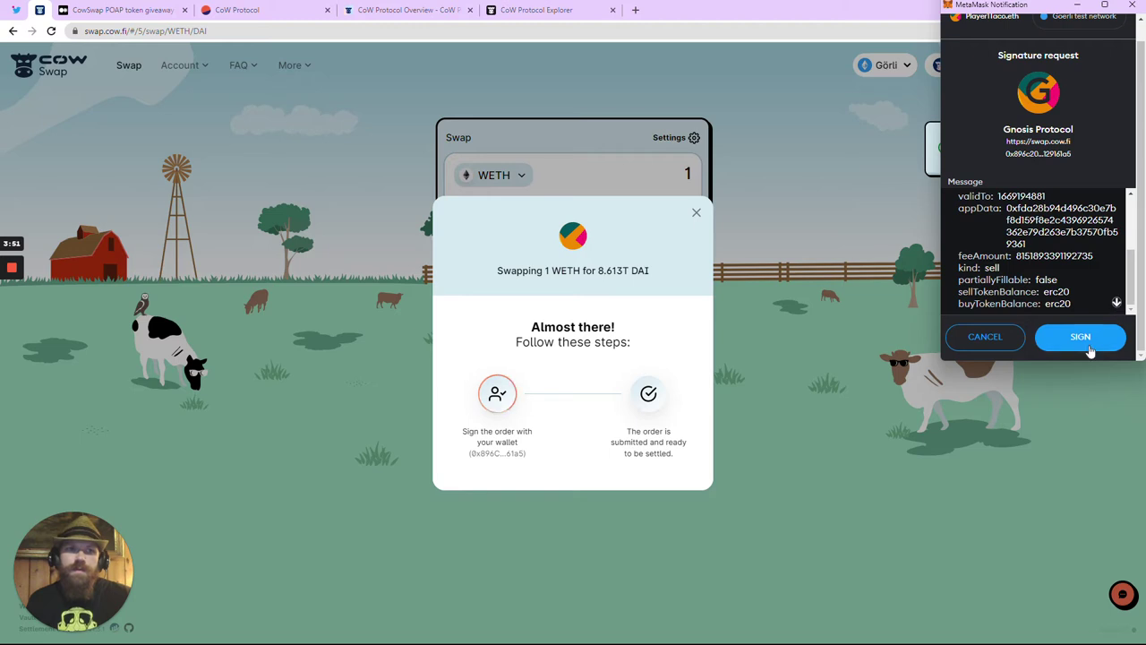
{"action": "left_click", "coordinate": [1089, 339]}
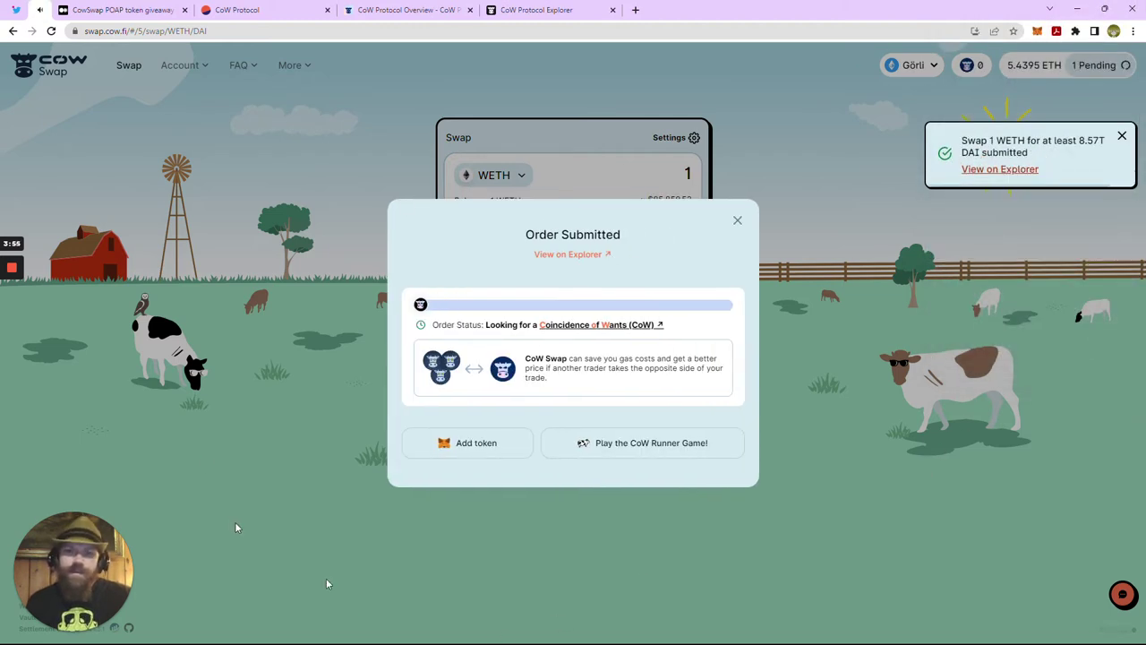
Add the DAI token to MetaMask from the Order Submitted dialog
{"action": "left_click", "coordinate": [488, 456]}
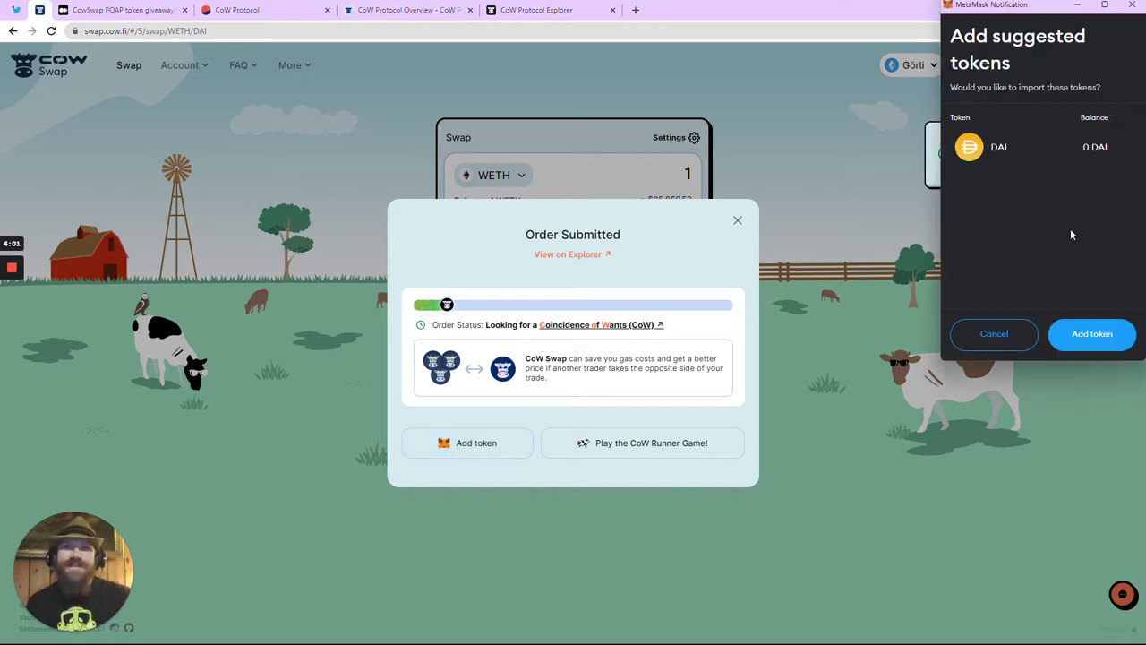
{"action": "left_click", "coordinate": [1098, 343]}
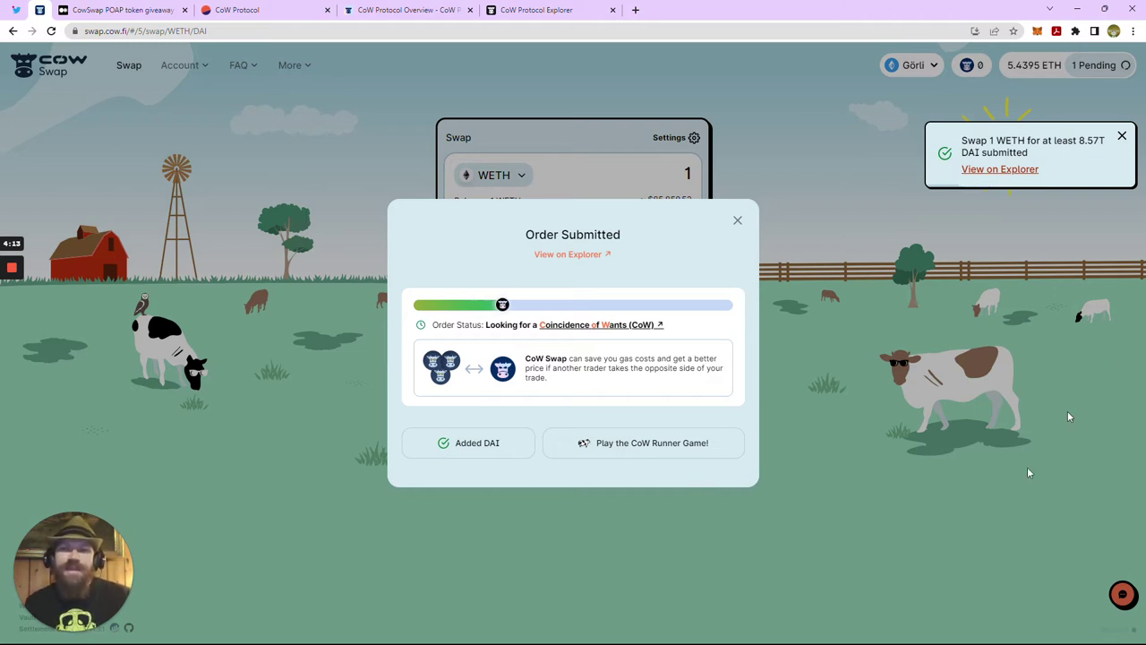
Play CoW Runner to a 00248 score, then dismiss the 'Swap was traded' notification
{"action": "left_click", "coordinate": [695, 445]}
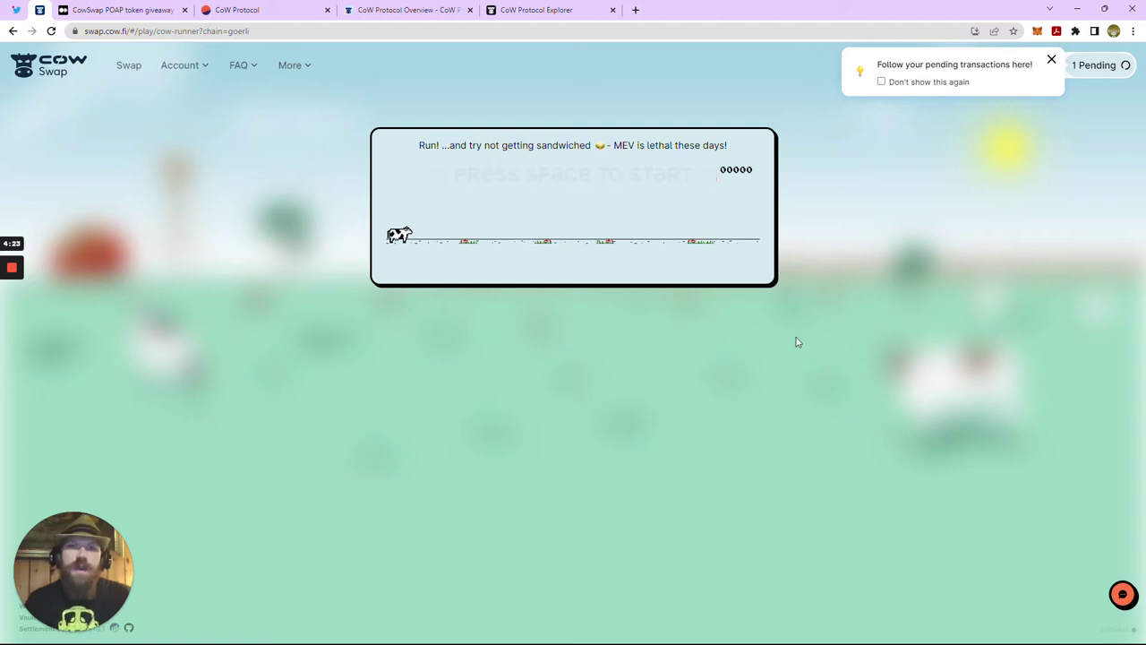
{"action": "key", "text": "space"}
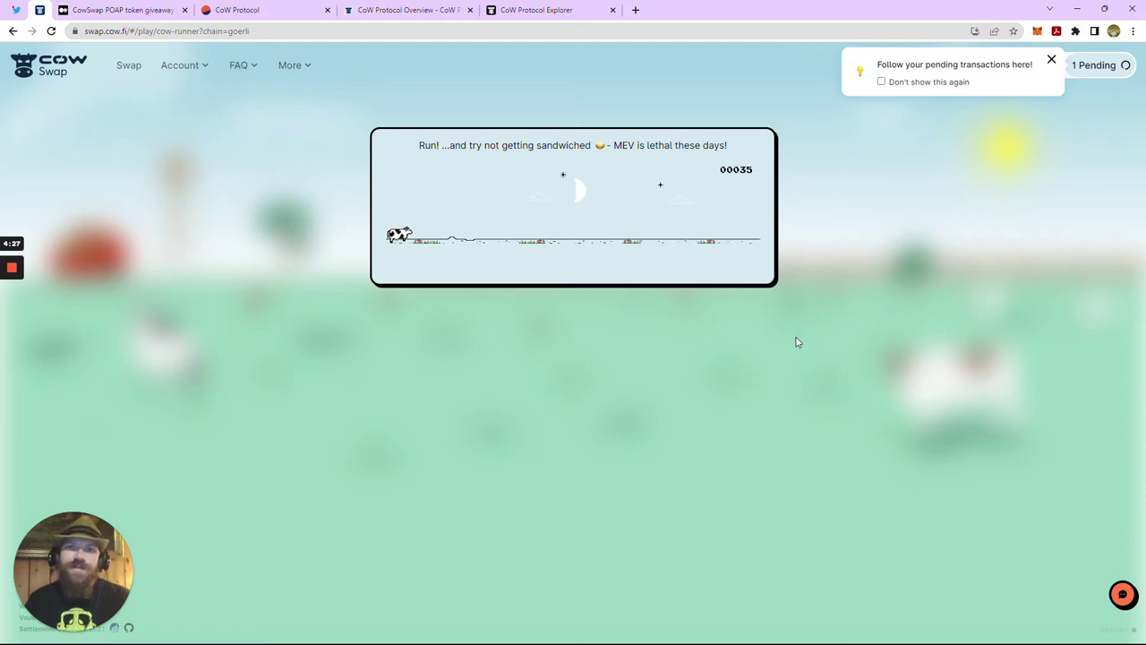
{"action": "key", "text": "space"}
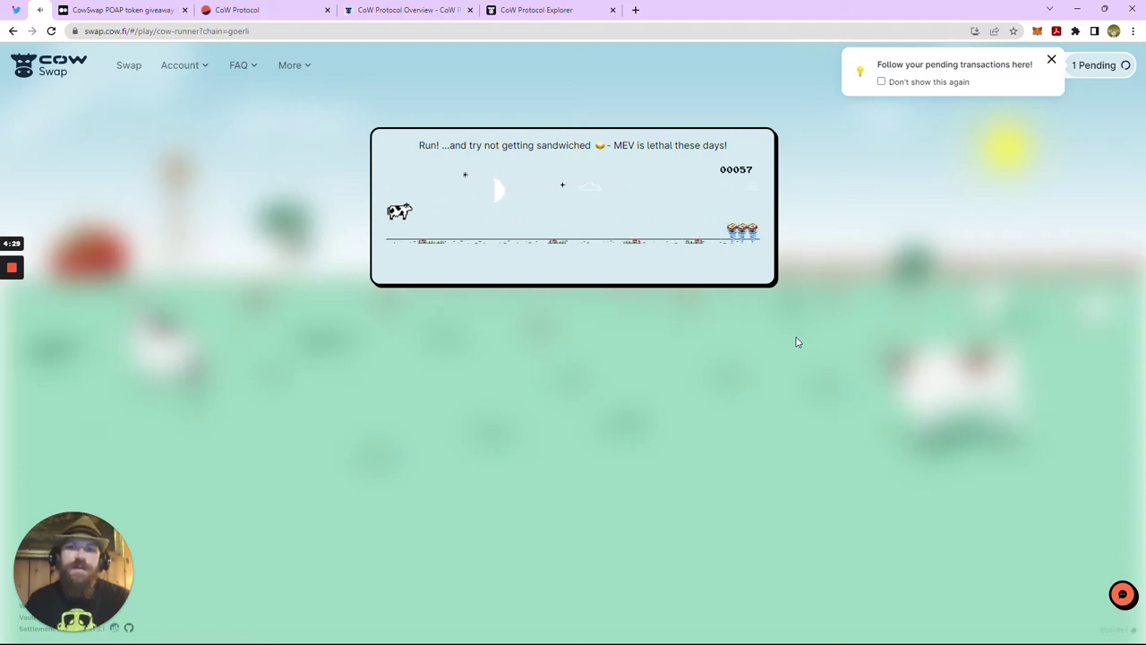
{"action": "key", "text": "space"}
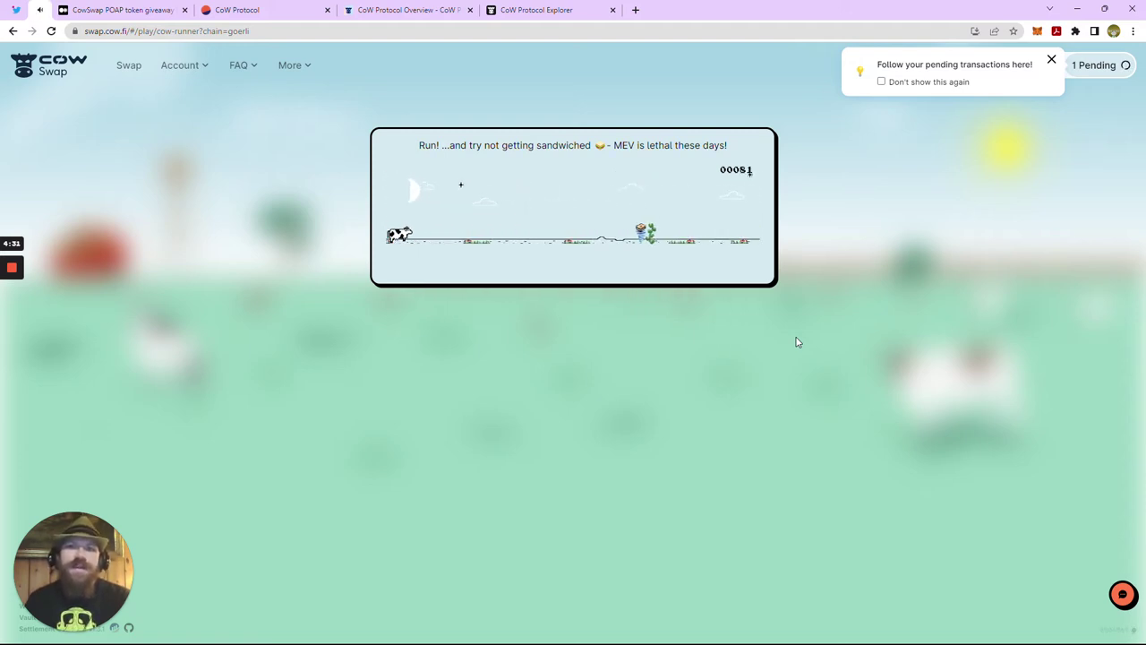
{"action": "key", "text": "space"}
{"action": "key", "text": "space"}
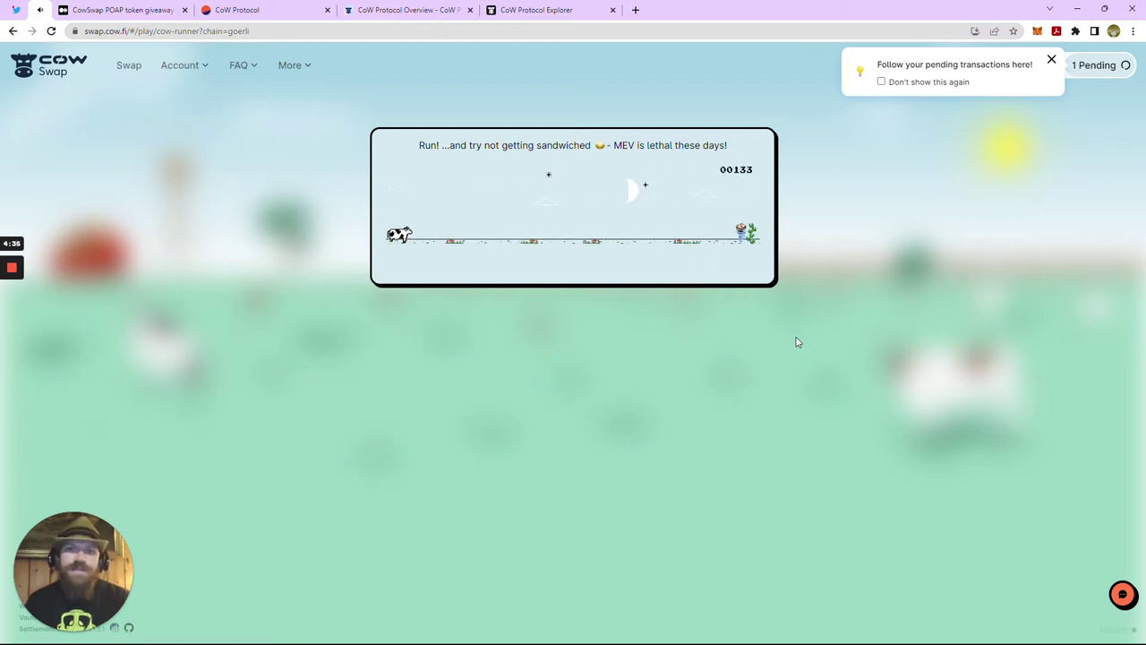
{"action": "key", "text": "space"}
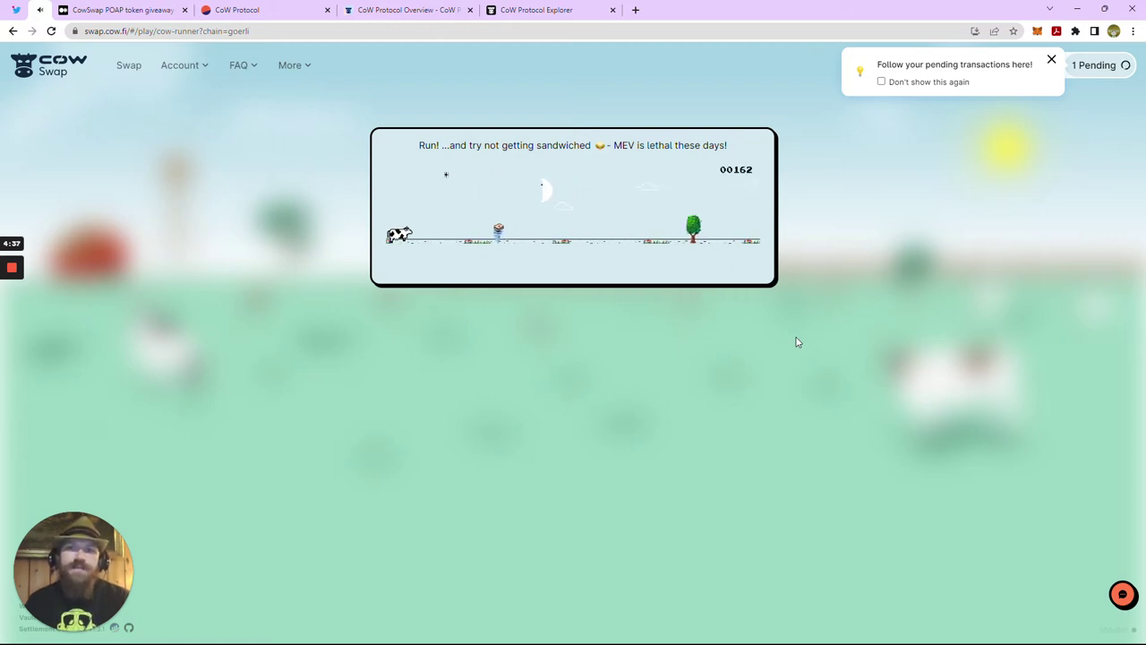
{"action": "key", "text": "space"}
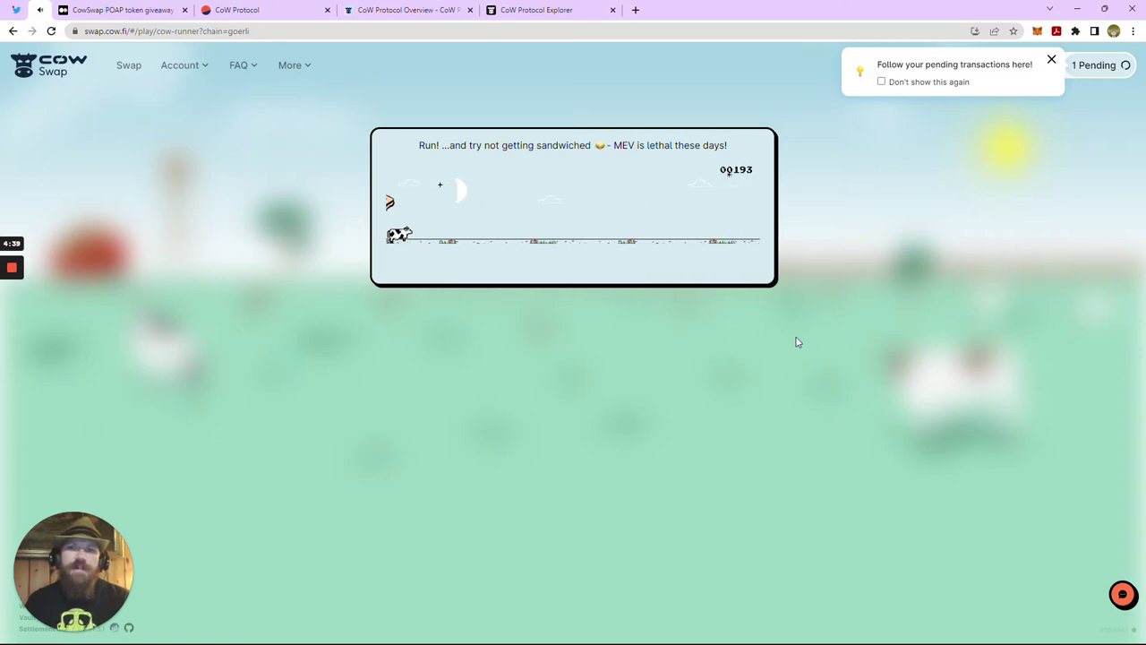
{"action": "key", "text": "space"}
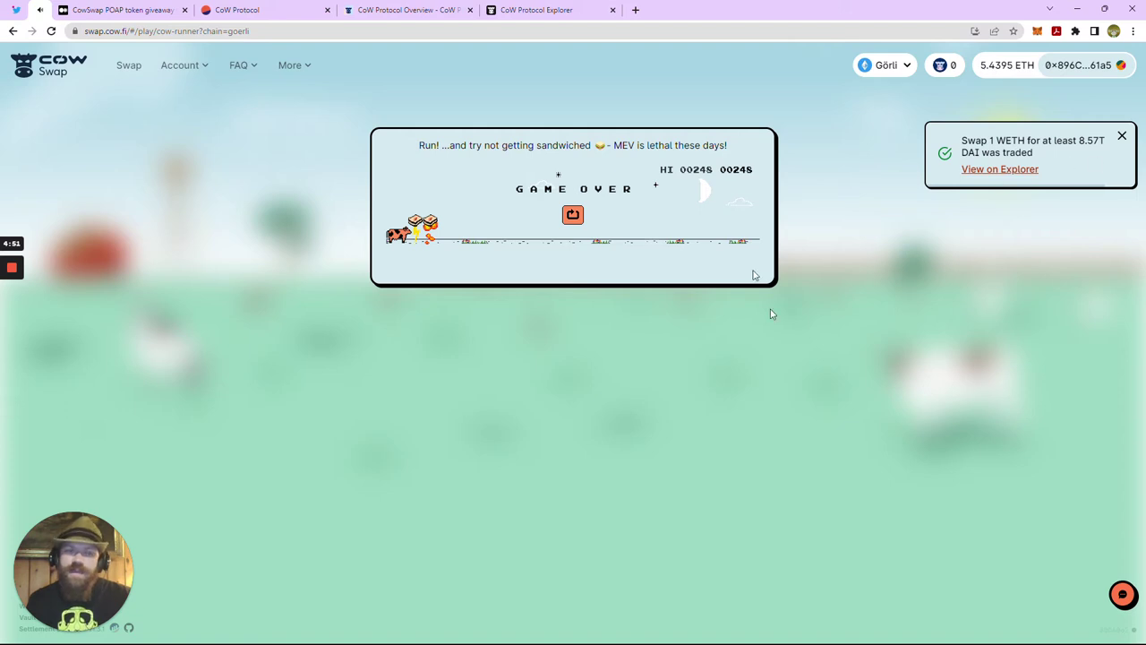
{"action": "left_click", "coordinate": [1121, 138]}
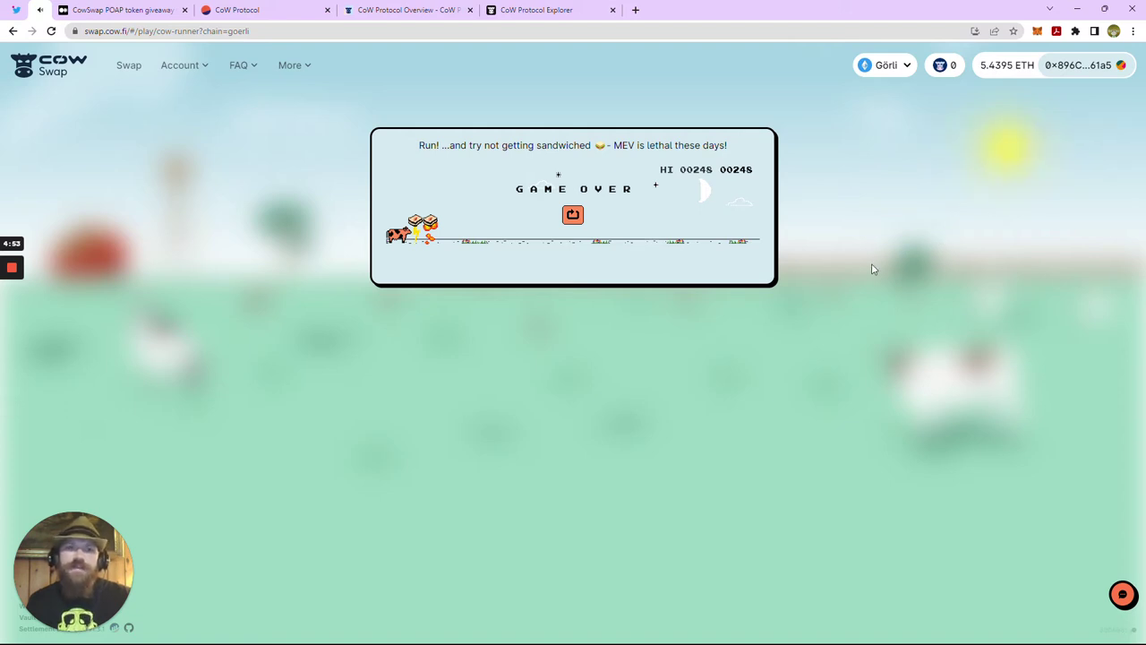
Return to the swap form, close the feedback survey, and bring up the Medium POAP article
{"action": "left_click", "coordinate": [126, 65]}
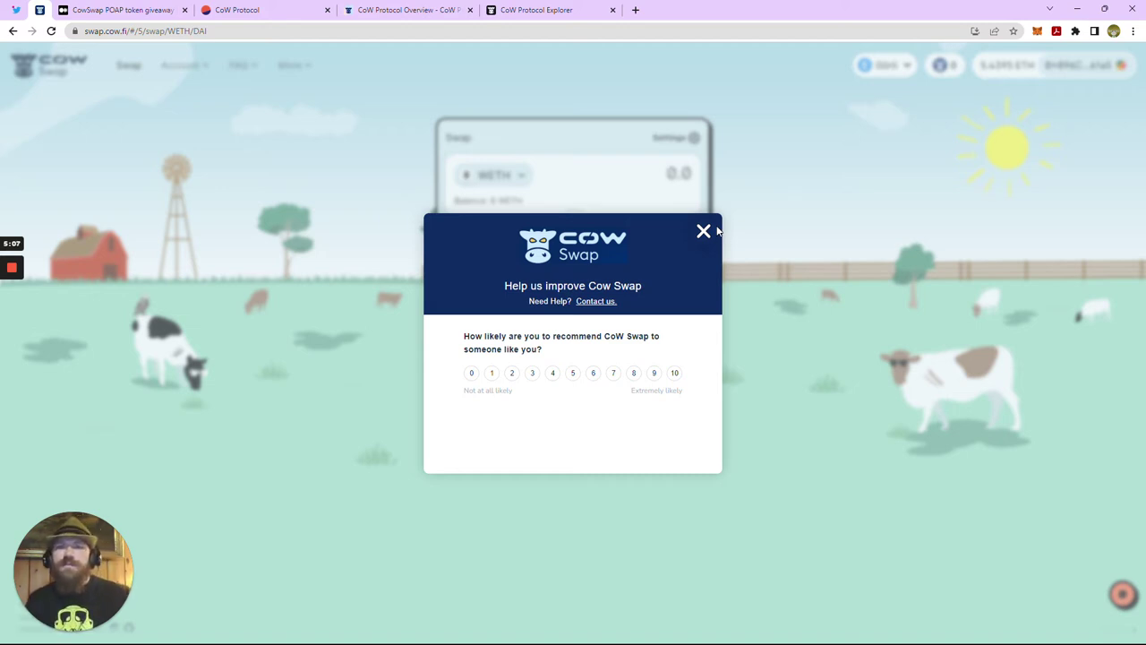
{"action": "left_click", "coordinate": [704, 233]}
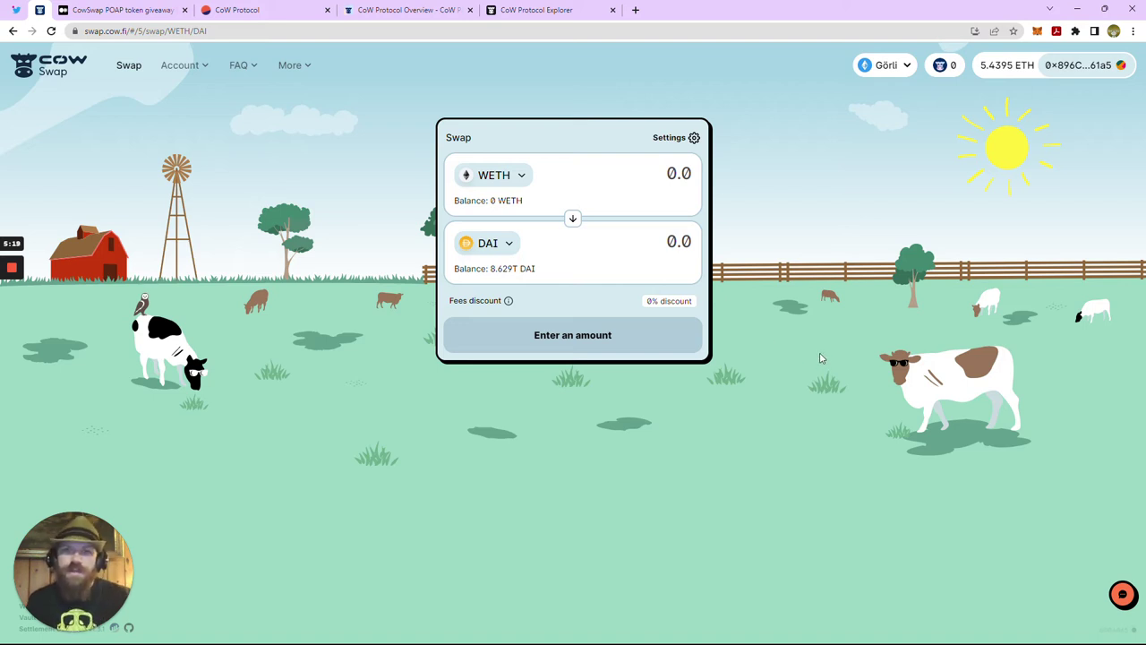
{"action": "left_click", "coordinate": [149, 12]}
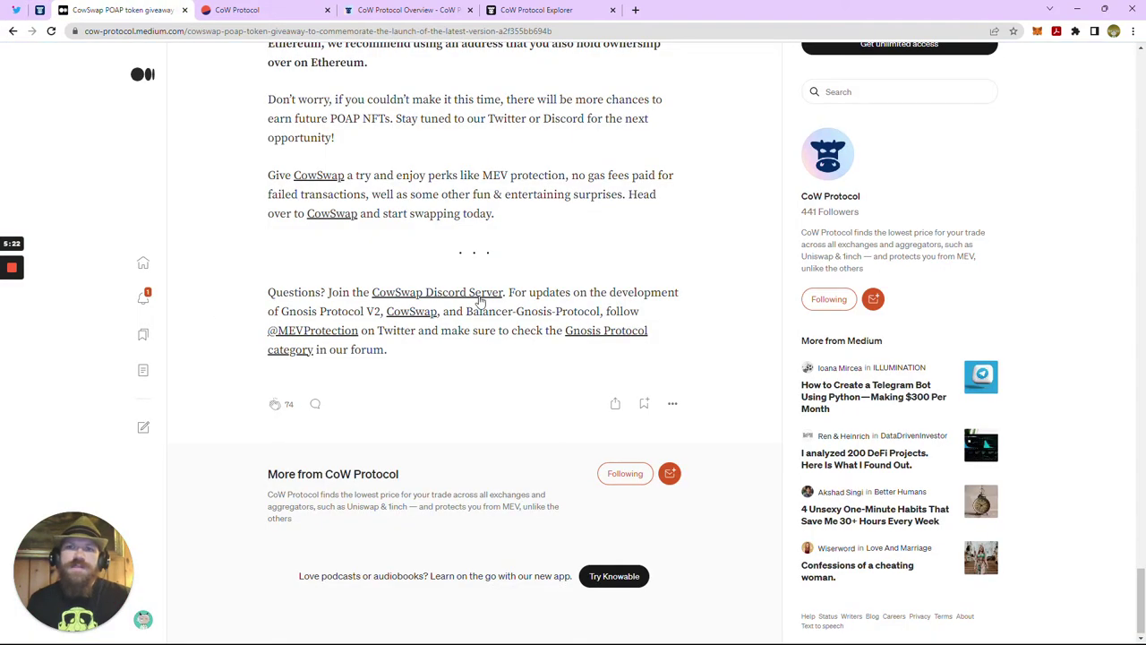
Go back to CoW Protocol's Medium story list, browse the posts, then bring up the Dune dashboard
{"action": "key", "text": "alt+Left"}
{"action": "scroll", "coordinate": [558, 309], "scroll_direction": "up", "scroll_amount": 4}
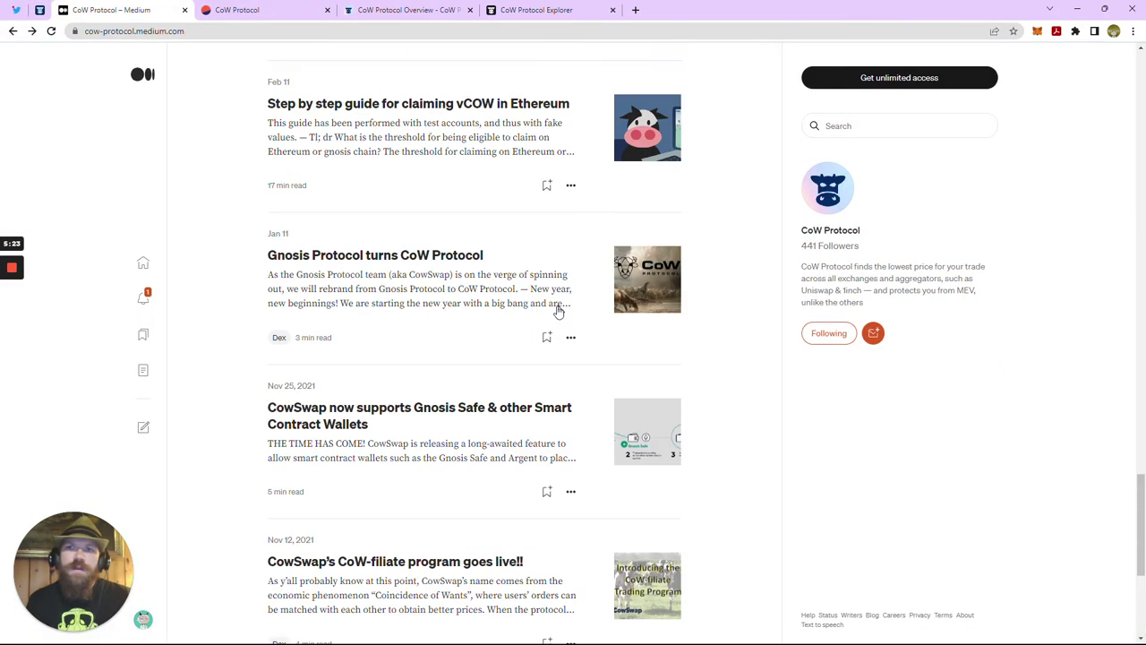
{"action": "scroll", "coordinate": [532, 368], "scroll_direction": "down", "scroll_amount": 4}
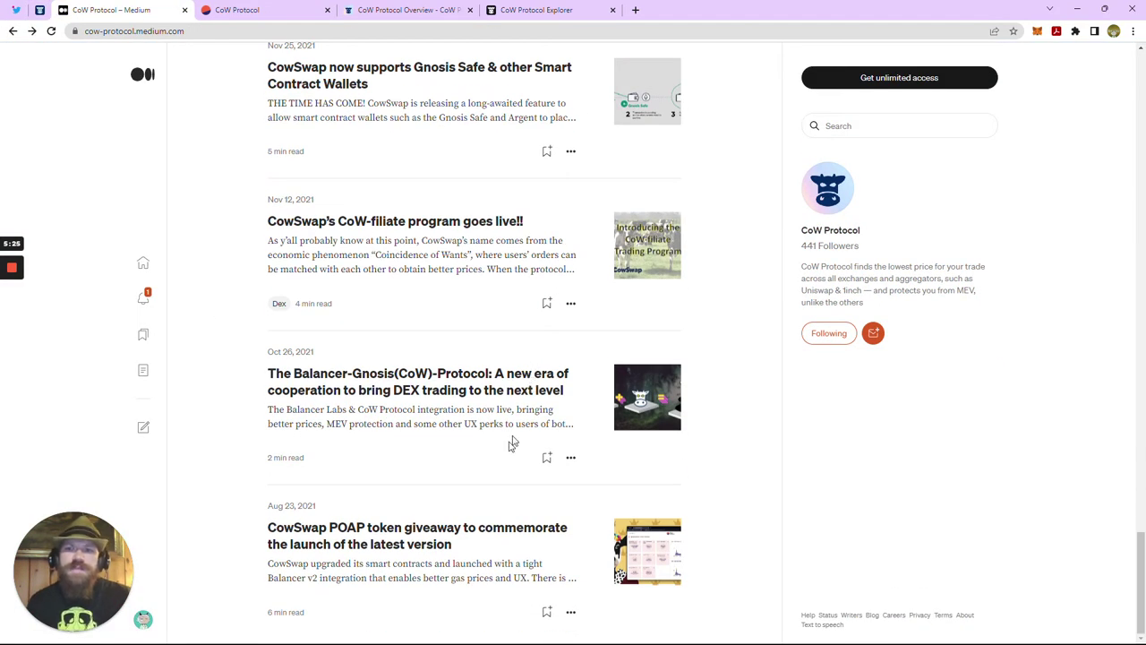
{"action": "scroll", "coordinate": [479, 551], "scroll_direction": "up", "scroll_amount": 5}
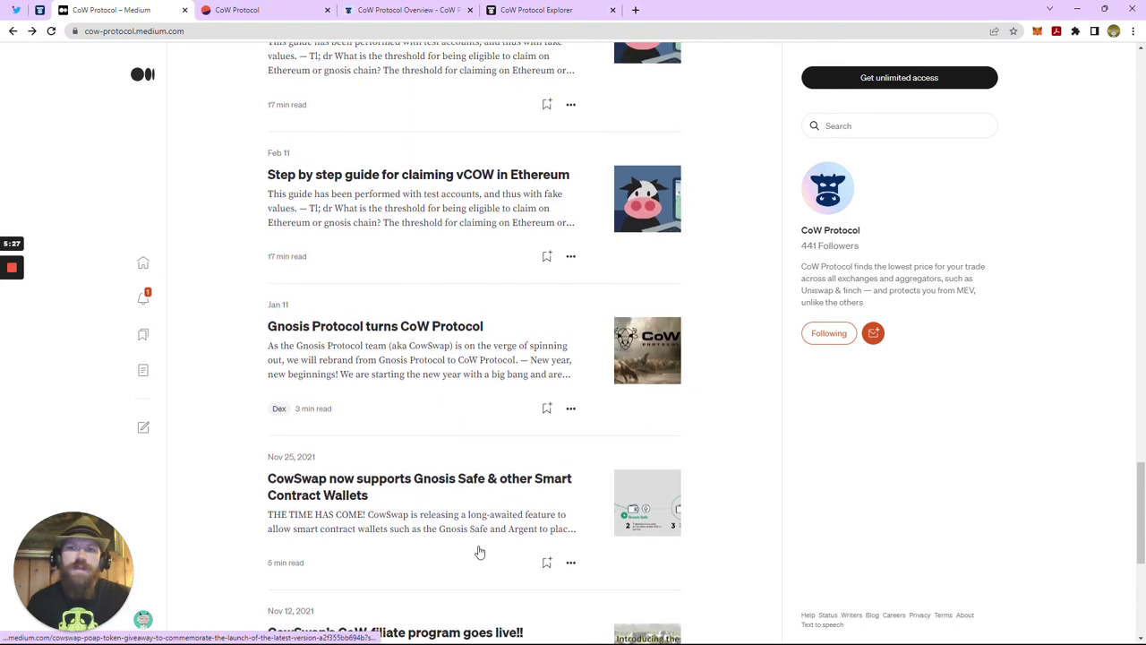
{"action": "scroll", "coordinate": [479, 547], "scroll_direction": "up", "scroll_amount": 2}
{"action": "scroll", "coordinate": [477, 546], "scroll_direction": "up", "scroll_amount": 2}
{"action": "scroll", "coordinate": [475, 545], "scroll_direction": "up", "scroll_amount": 1}
{"action": "scroll", "coordinate": [471, 522], "scroll_direction": "up", "scroll_amount": 2}
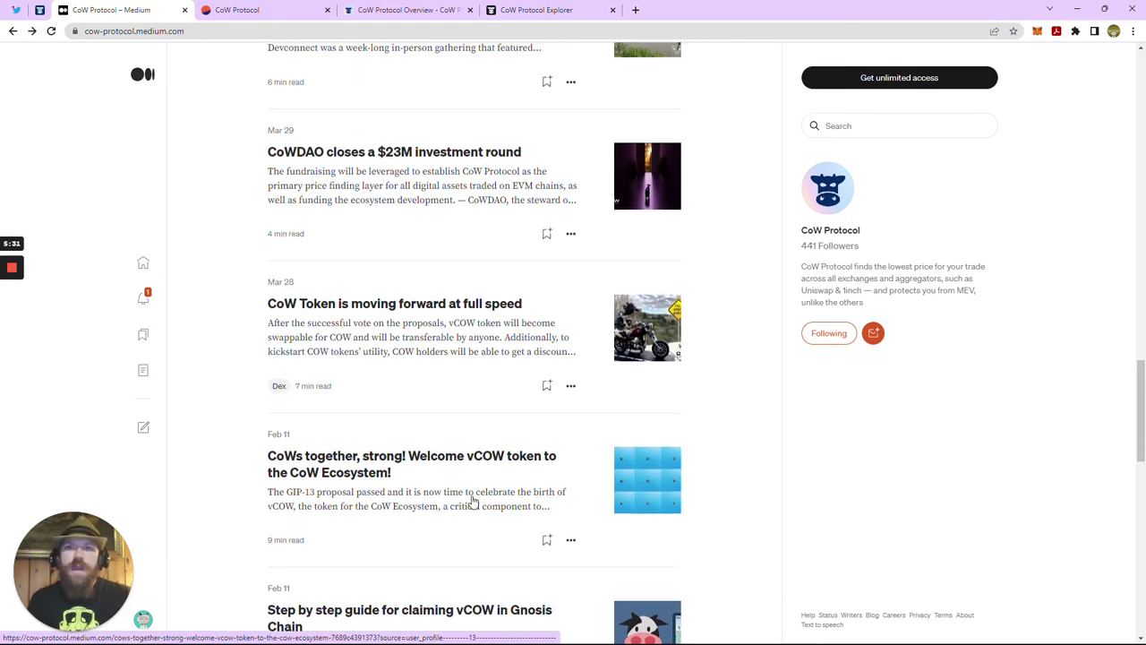
{"action": "scroll", "coordinate": [471, 499], "scroll_direction": "up", "scroll_amount": 2}
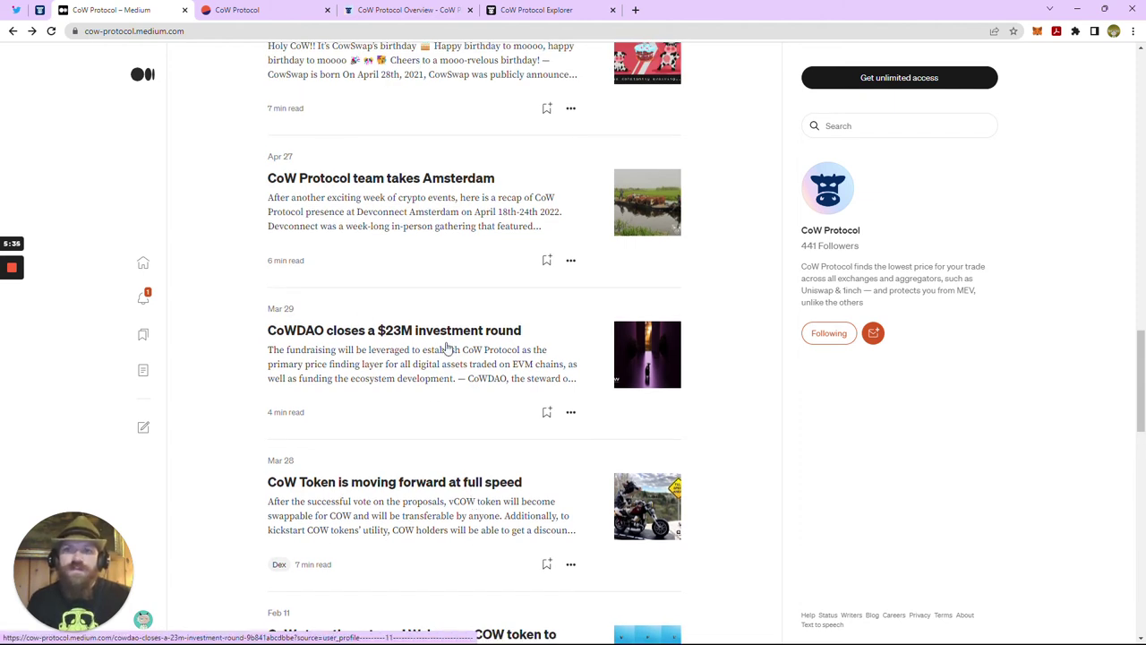
{"action": "scroll", "coordinate": [418, 374], "scroll_direction": "up", "scroll_amount": 5}
{"action": "scroll", "coordinate": [417, 374], "scroll_direction": "up", "scroll_amount": 2}
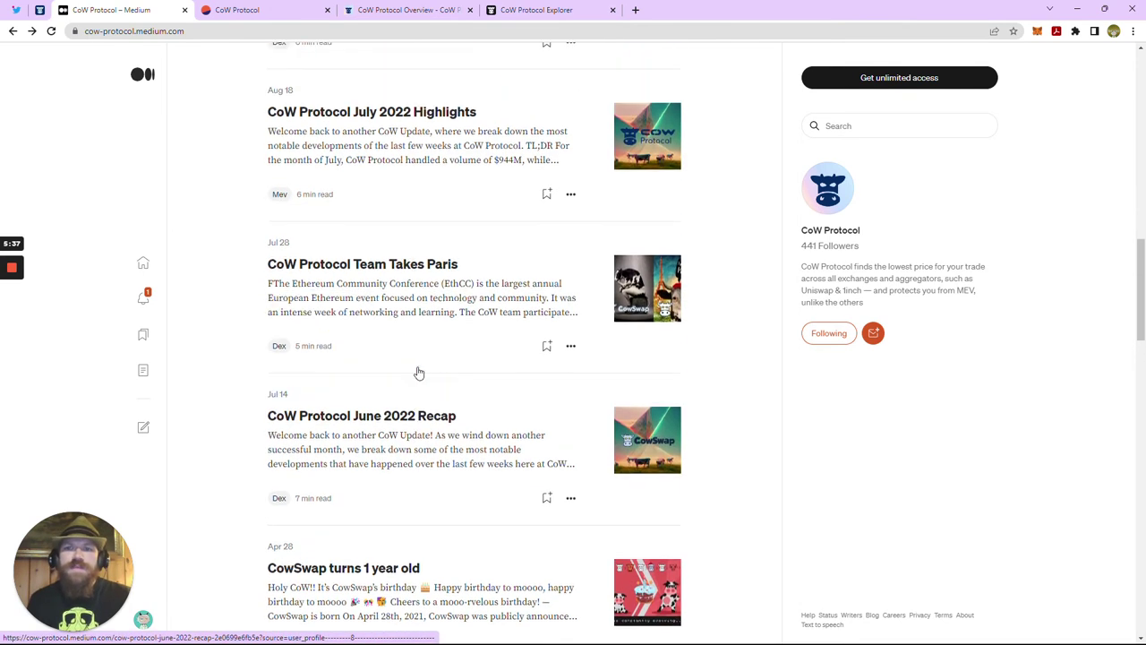
{"action": "scroll", "coordinate": [417, 374], "scroll_direction": "up", "scroll_amount": 3}
{"action": "scroll", "coordinate": [418, 374], "scroll_direction": "up", "scroll_amount": 5}
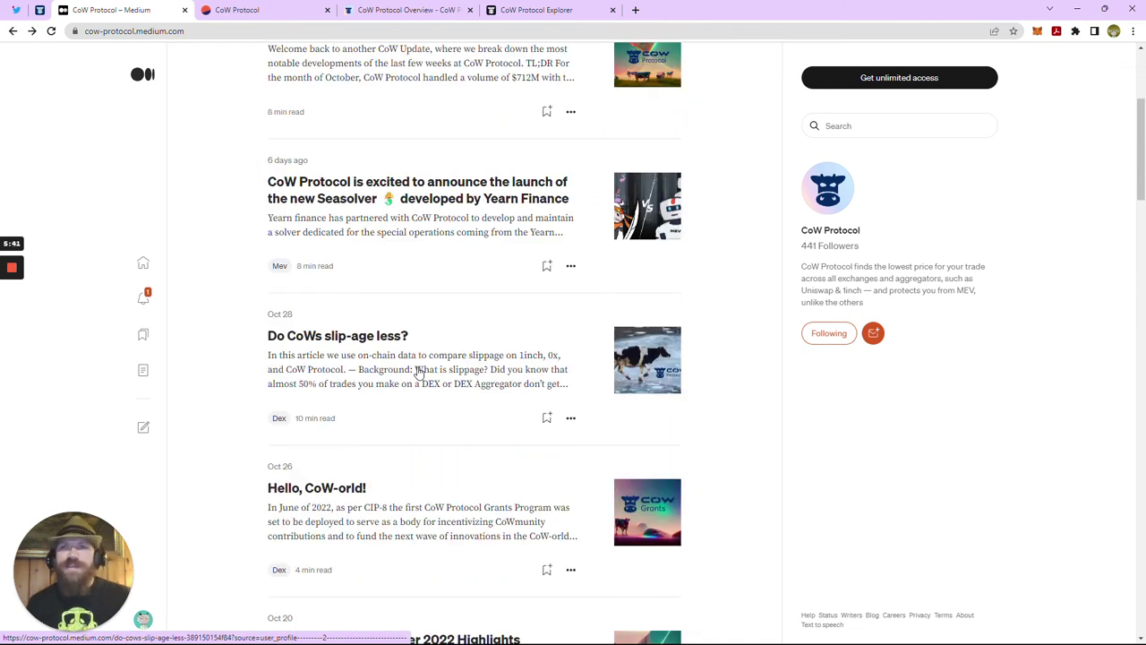
{"action": "scroll", "coordinate": [417, 374], "scroll_direction": "up", "scroll_amount": 2}
{"action": "scroll", "coordinate": [417, 374], "scroll_direction": "up", "scroll_amount": 2}
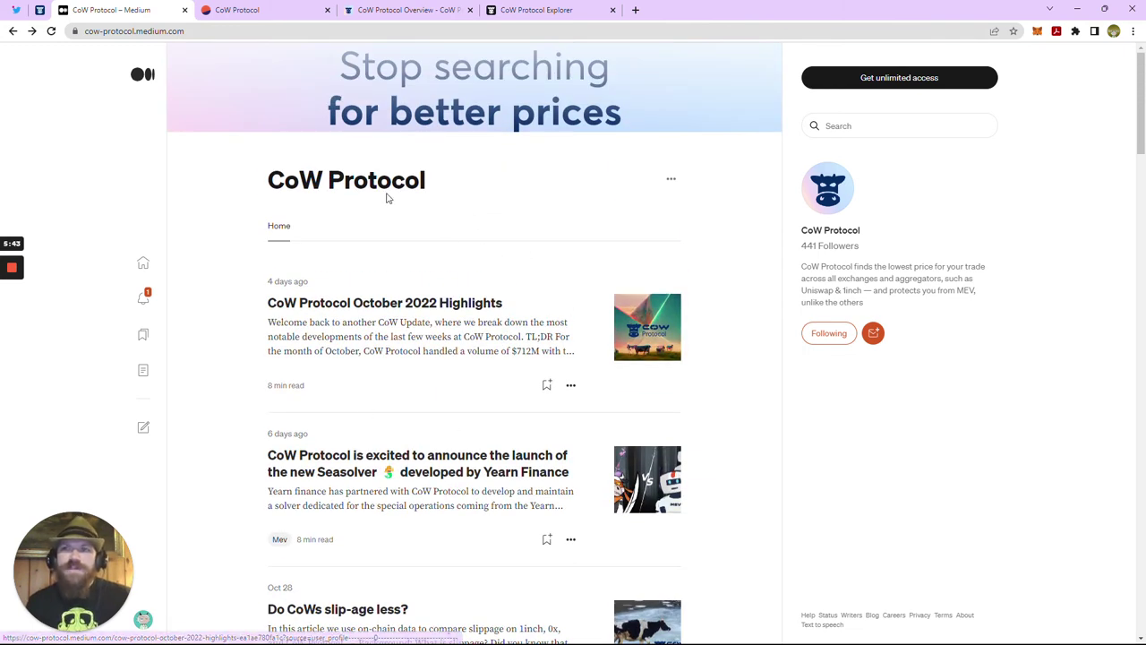
{"action": "left_click", "coordinate": [269, 10]}
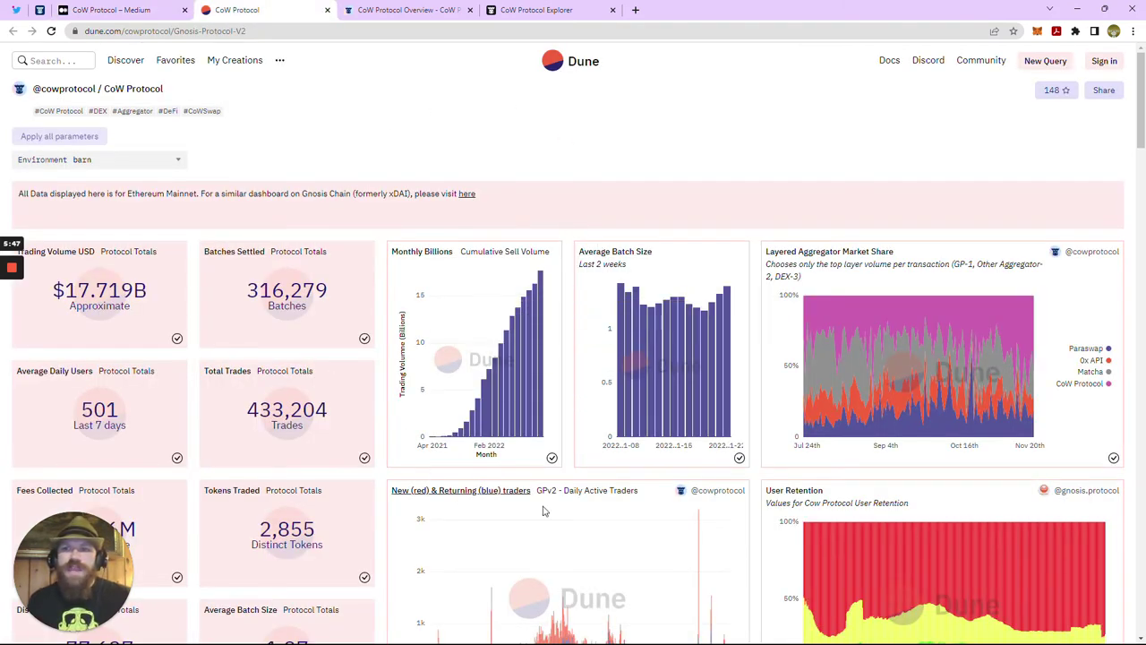
Refresh the Dune CoW Protocol dashboard, then scroll through its charts and back to the top
{"action": "left_click", "coordinate": [52, 29]}
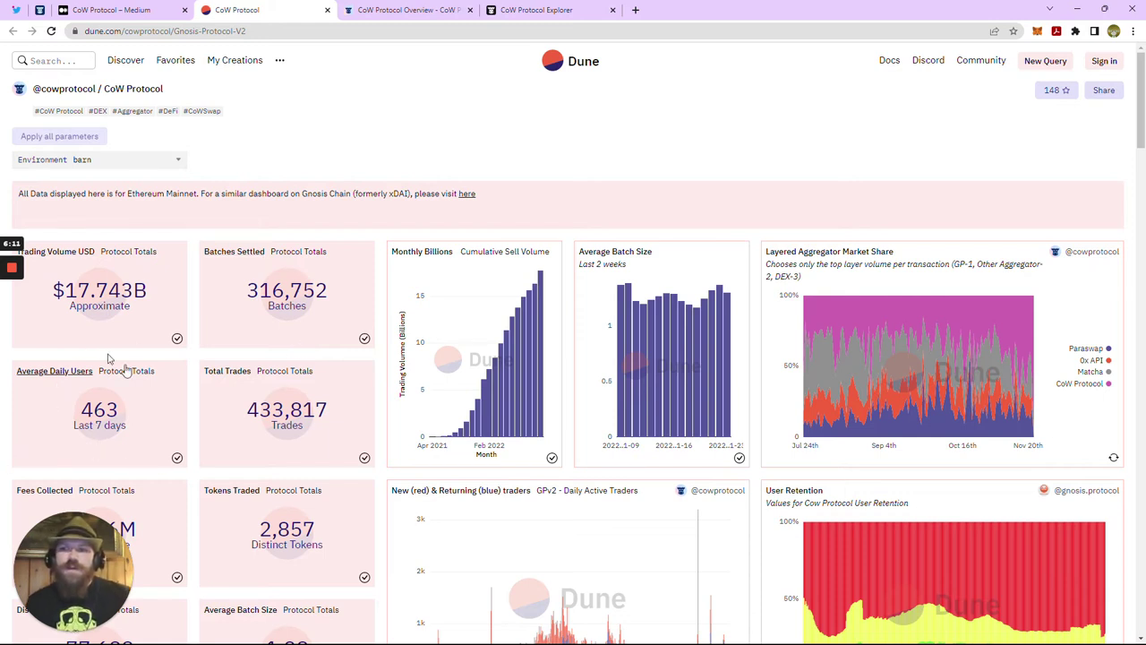
{"action": "scroll", "coordinate": [314, 397], "scroll_direction": "down", "scroll_amount": 1}
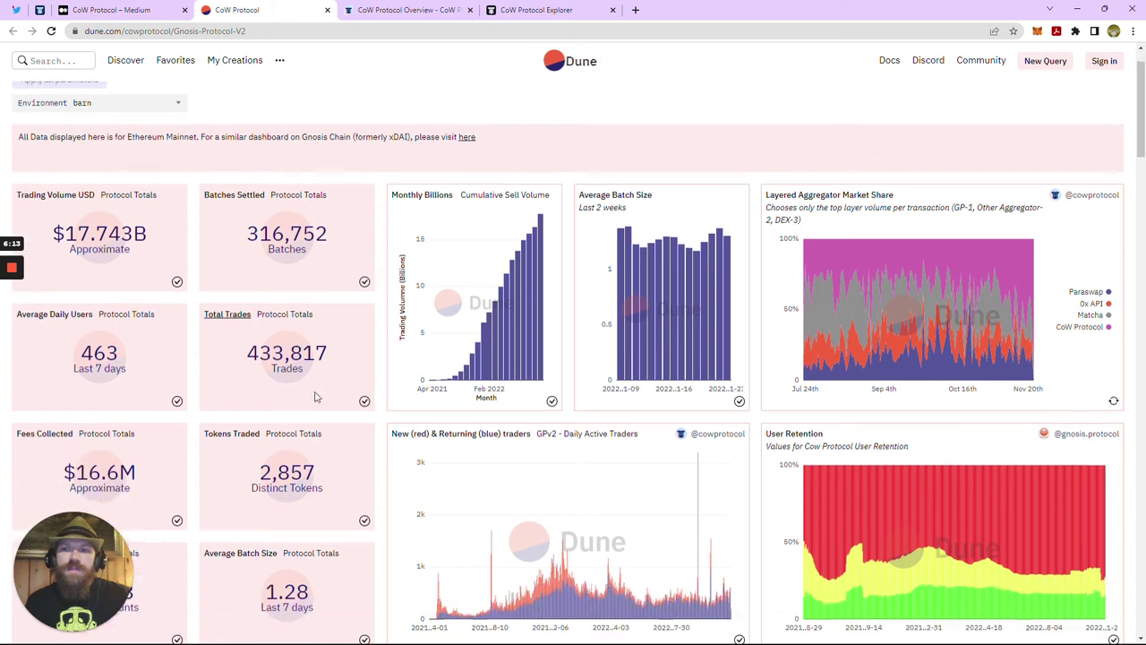
{"action": "scroll", "coordinate": [269, 416], "scroll_direction": "down", "scroll_amount": 3}
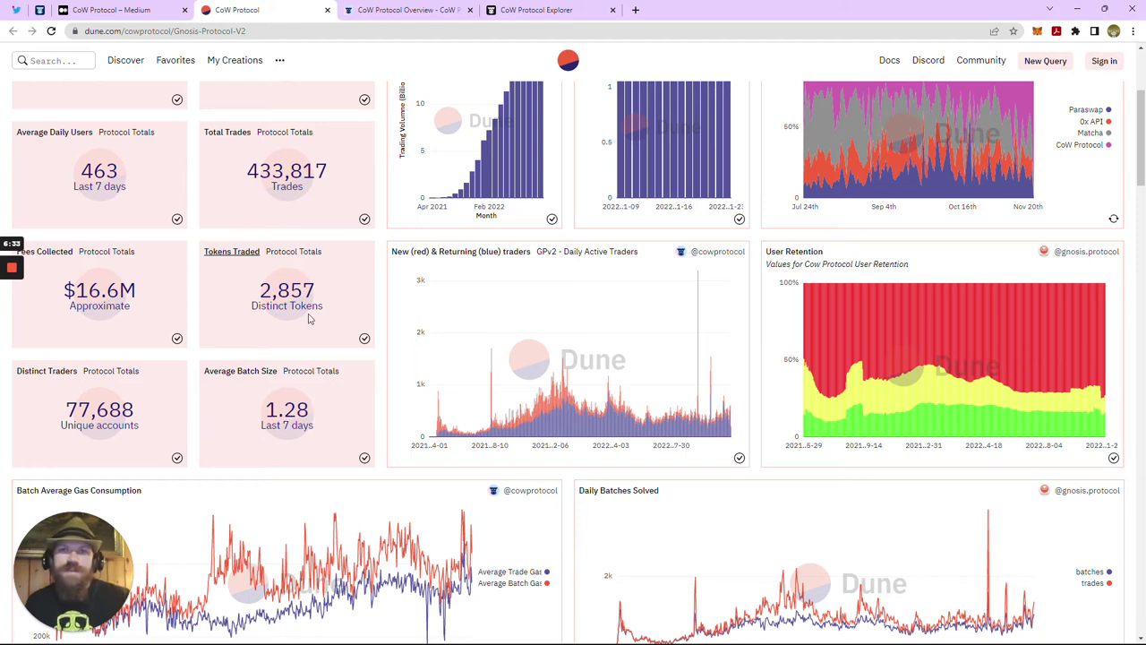
{"action": "scroll", "coordinate": [309, 318], "scroll_direction": "down", "scroll_amount": 4}
{"action": "scroll", "coordinate": [309, 319], "scroll_direction": "down", "scroll_amount": 2}
{"action": "scroll", "coordinate": [309, 318], "scroll_direction": "down", "scroll_amount": 1}
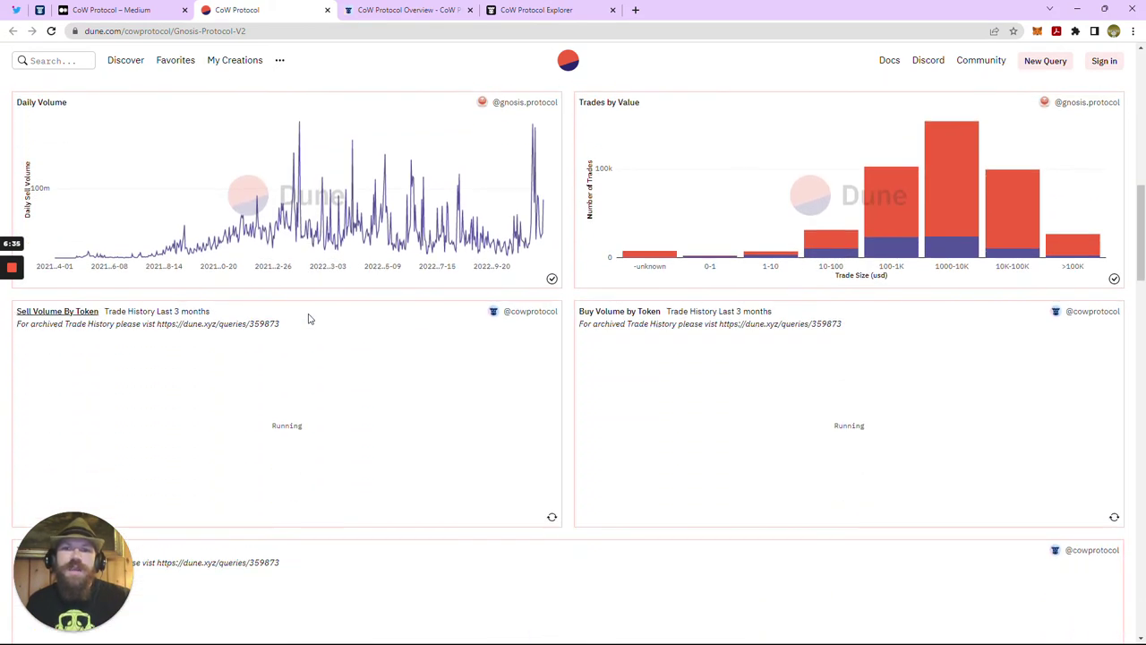
{"action": "scroll", "coordinate": [309, 319], "scroll_direction": "down", "scroll_amount": 3}
{"action": "scroll", "coordinate": [309, 318], "scroll_direction": "down", "scroll_amount": 1}
{"action": "scroll", "coordinate": [313, 321], "scroll_direction": "up", "scroll_amount": 1}
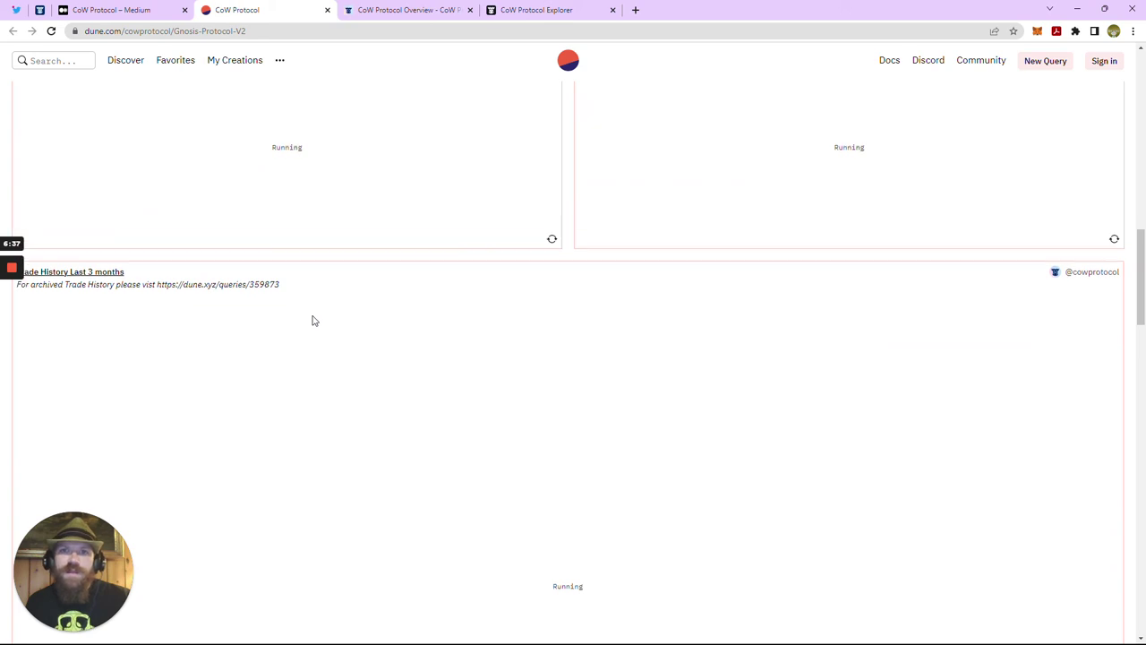
{"action": "scroll", "coordinate": [313, 320], "scroll_direction": "up", "scroll_amount": 4}
{"action": "scroll", "coordinate": [313, 321], "scroll_direction": "up", "scroll_amount": 3}
{"action": "scroll", "coordinate": [312, 321], "scroll_direction": "up", "scroll_amount": 3}
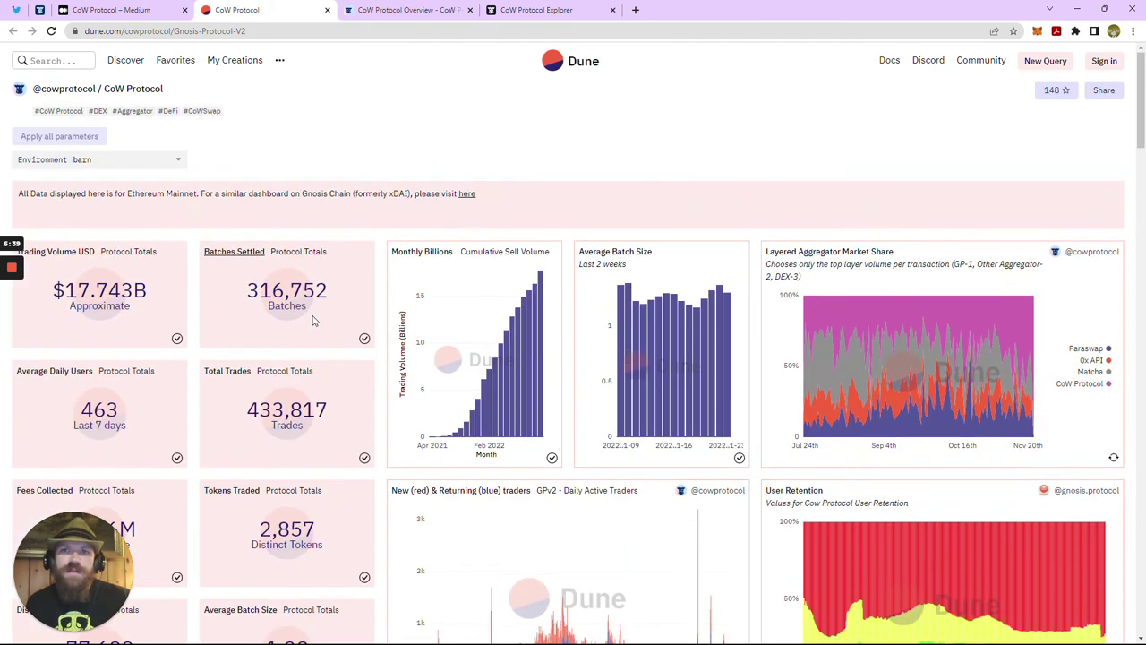
Turn on CoW Swap's dark night theme and reopen the More links list
{"action": "left_click", "coordinate": [421, 9]}
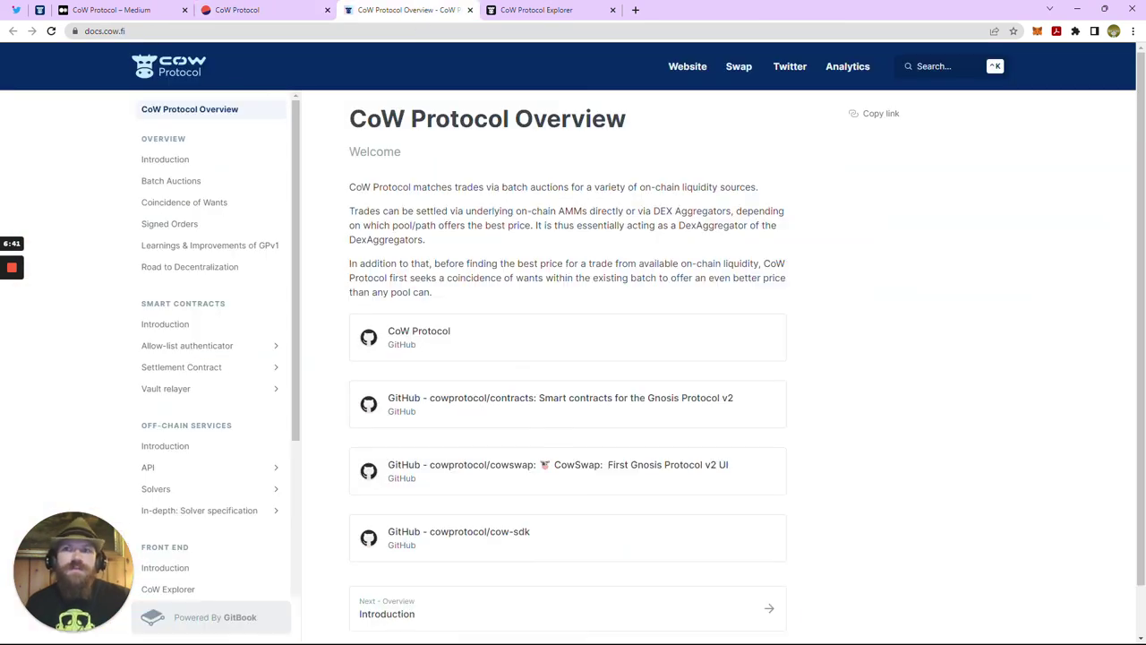
{"action": "left_click", "coordinate": [39, 10]}
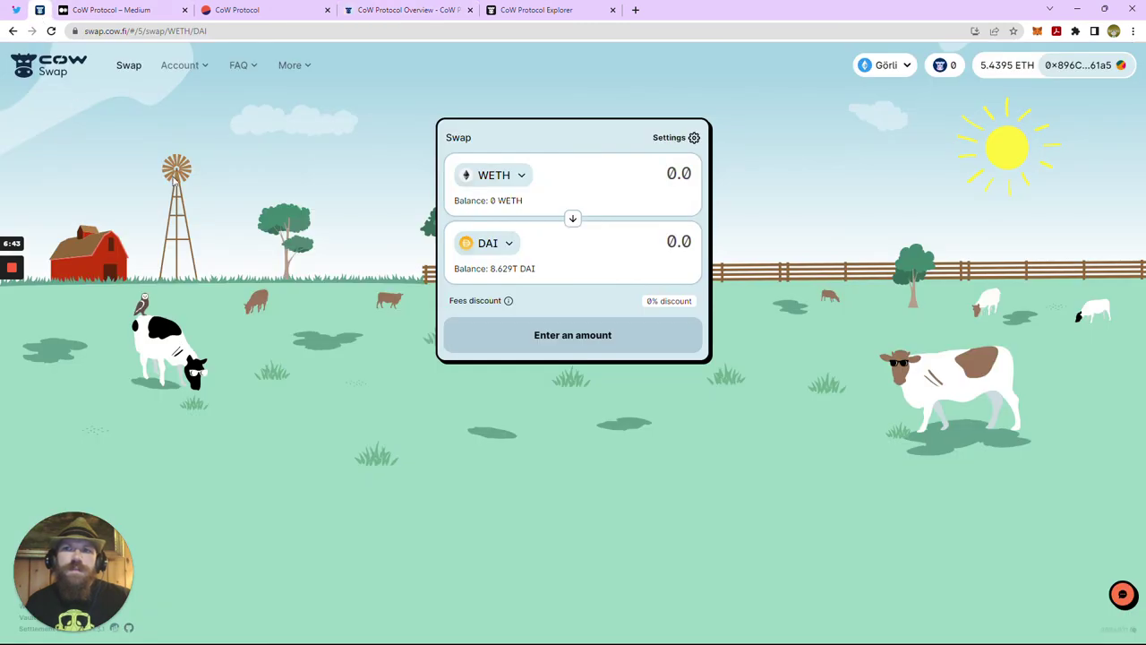
{"action": "left_click", "coordinate": [299, 72]}
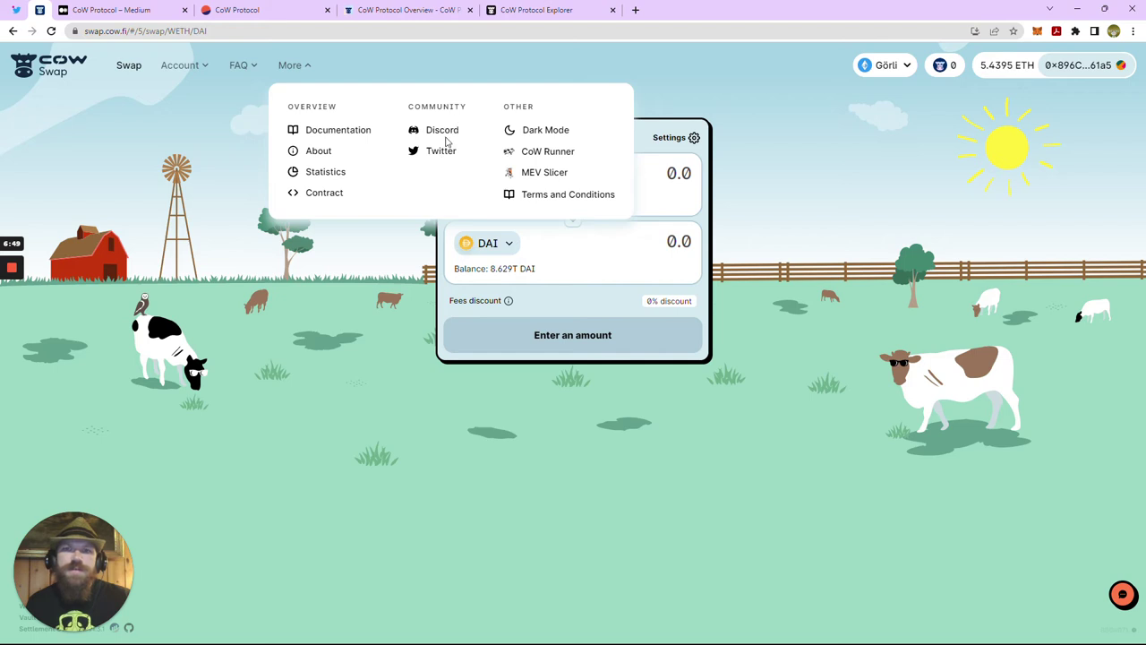
{"action": "left_click", "coordinate": [547, 129]}
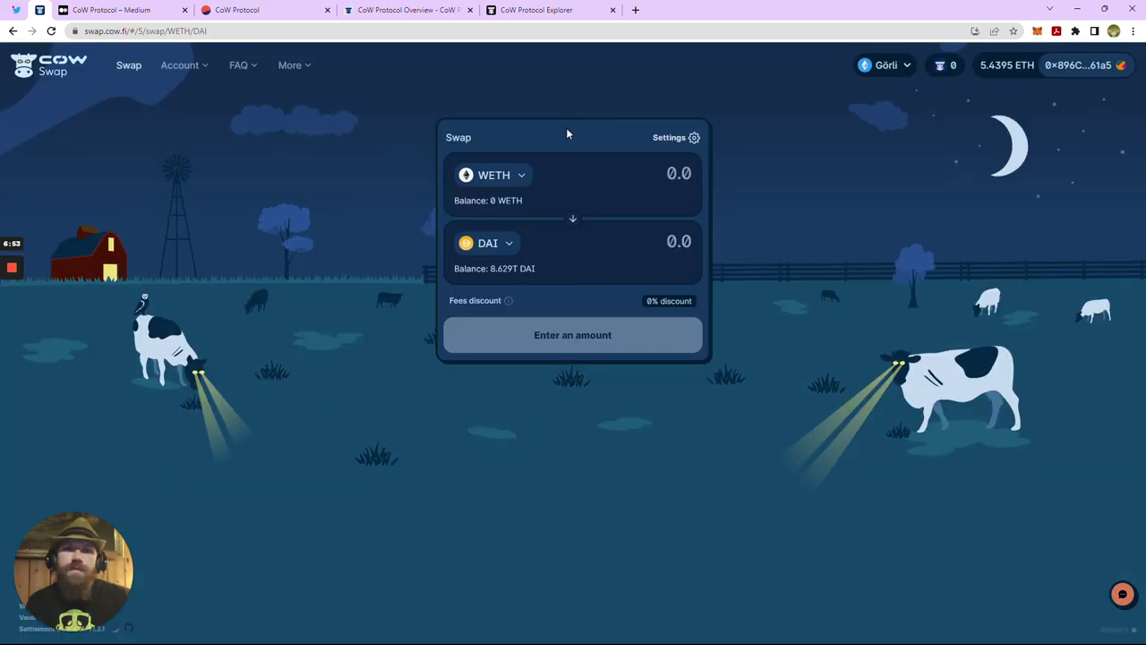
{"action": "left_click", "coordinate": [295, 72]}
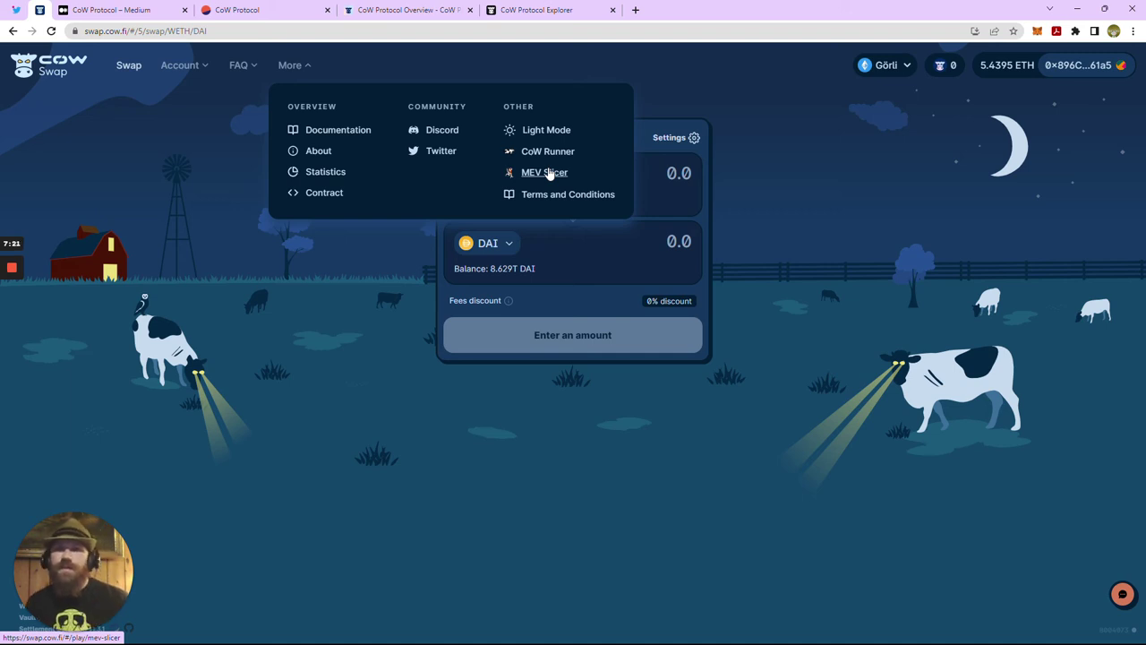
Page through CoW Explorer's Top tokens table to page 5, then return to CoW Swap
{"action": "left_click", "coordinate": [551, 10]}
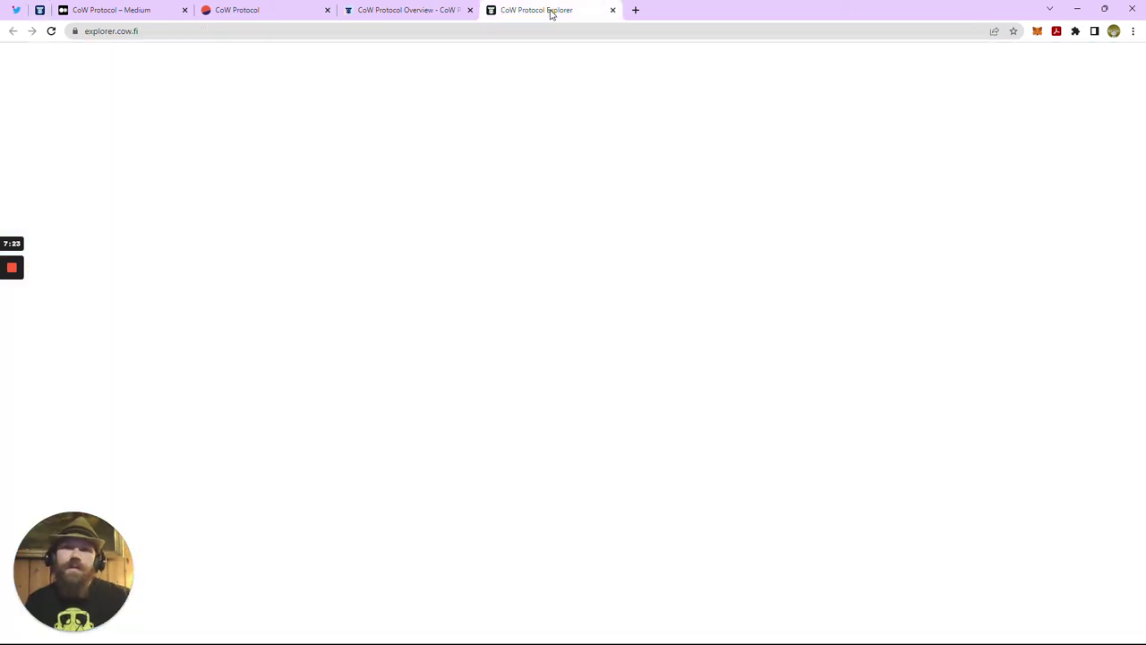
{"action": "scroll", "coordinate": [859, 272], "scroll_direction": "up", "scroll_amount": 3}
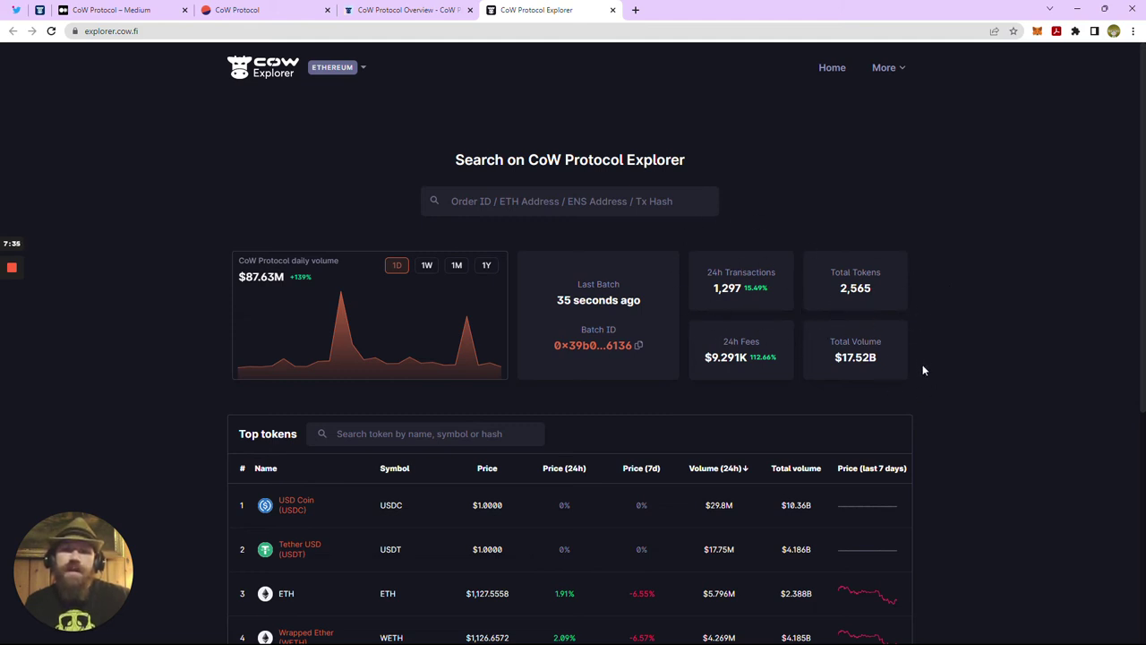
{"action": "scroll", "coordinate": [827, 282], "scroll_direction": "down", "scroll_amount": 3}
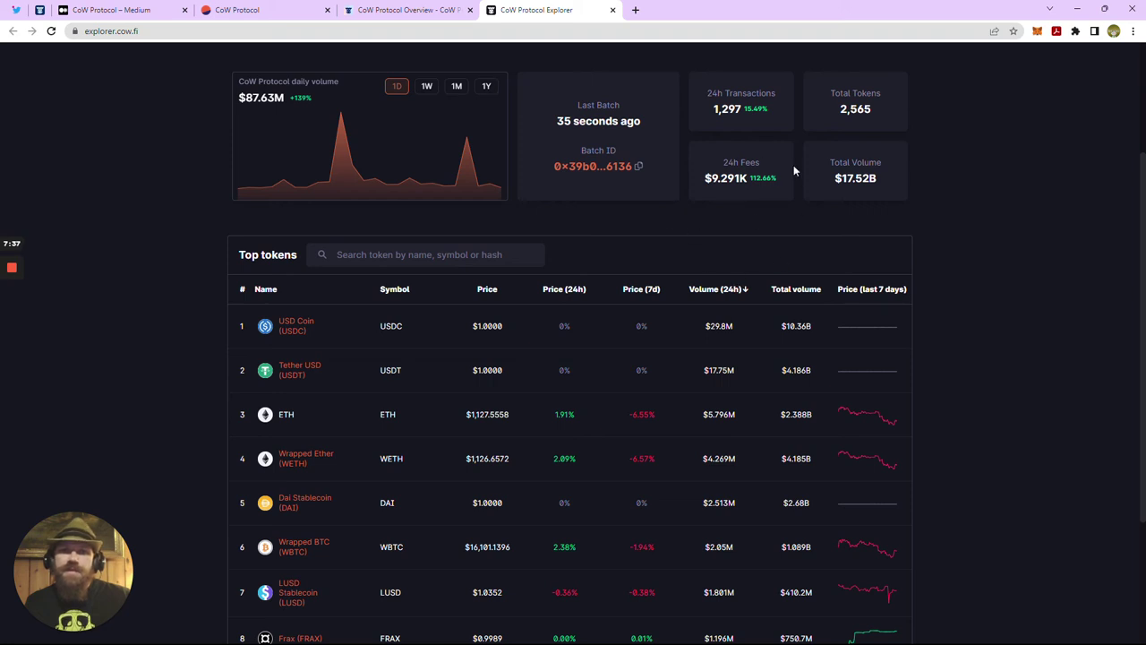
{"action": "scroll", "coordinate": [788, 338], "scroll_direction": "down", "scroll_amount": 3}
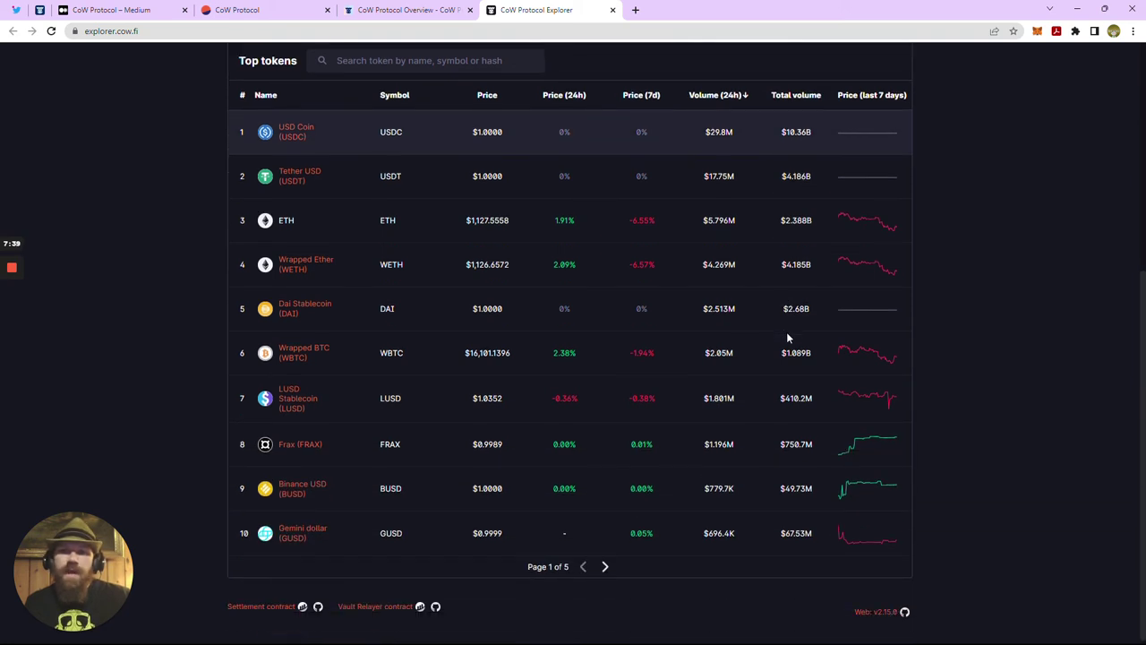
{"action": "left_click", "coordinate": [609, 568]}
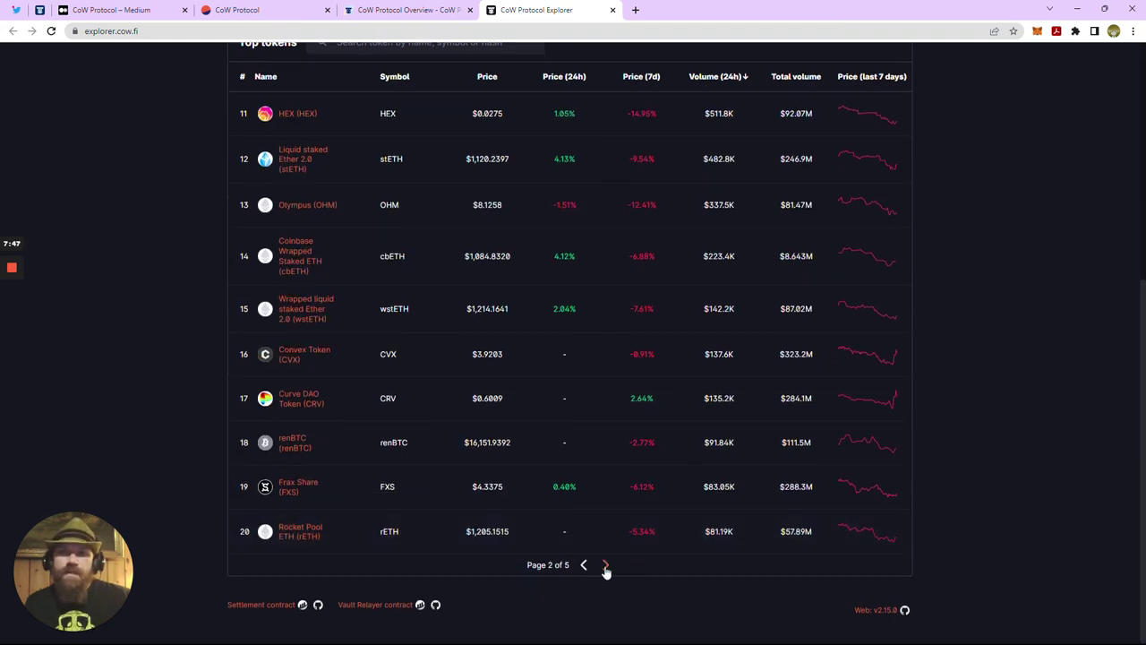
{"action": "left_click", "coordinate": [606, 568]}
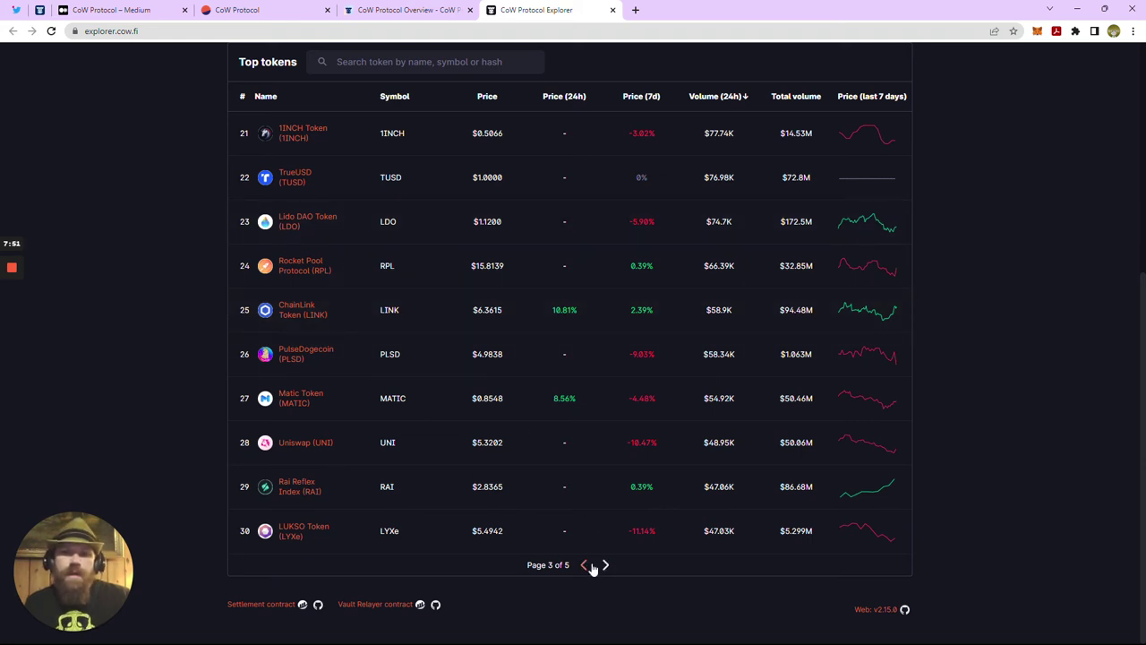
{"action": "left_click", "coordinate": [606, 568]}
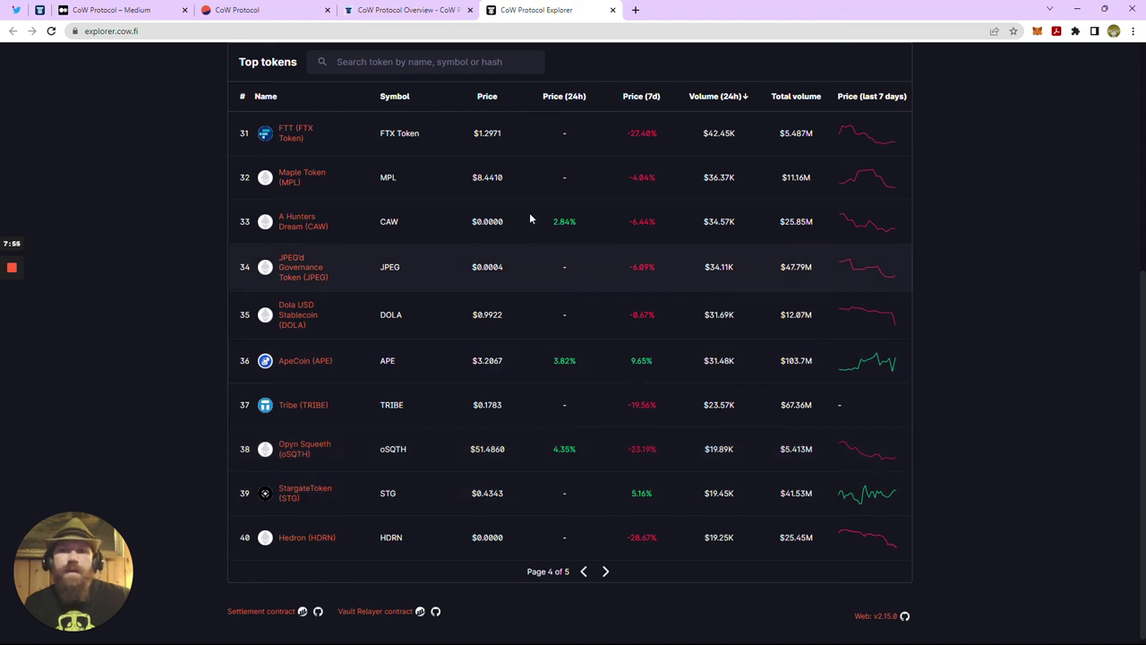
{"action": "left_click", "coordinate": [606, 572]}
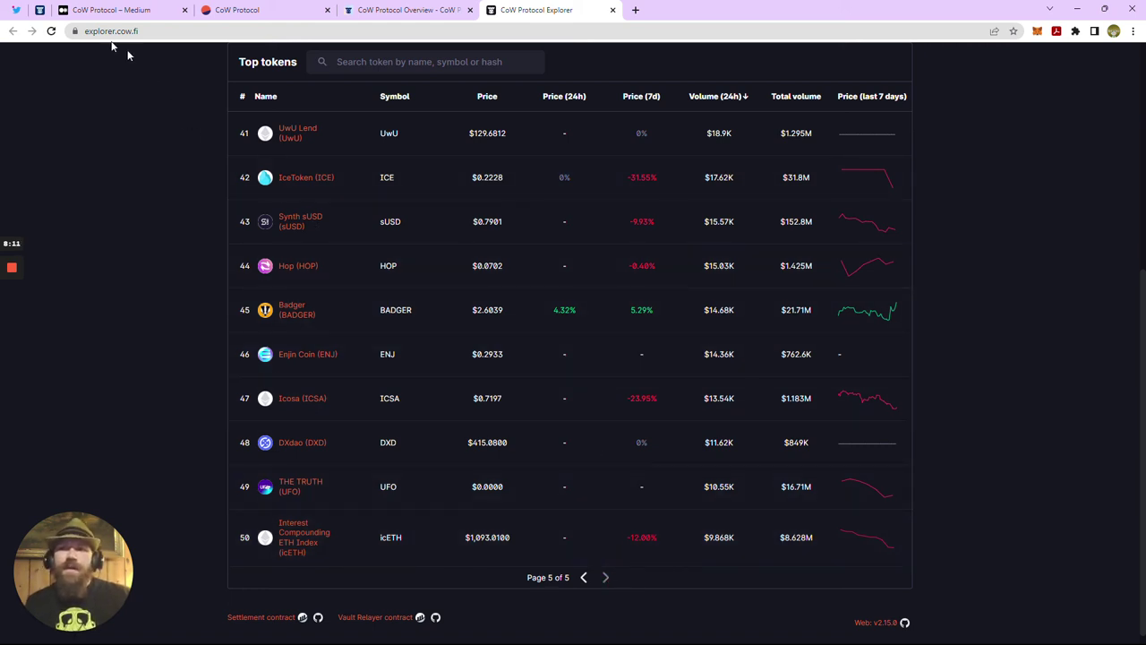
{"action": "left_click", "coordinate": [39, 10]}
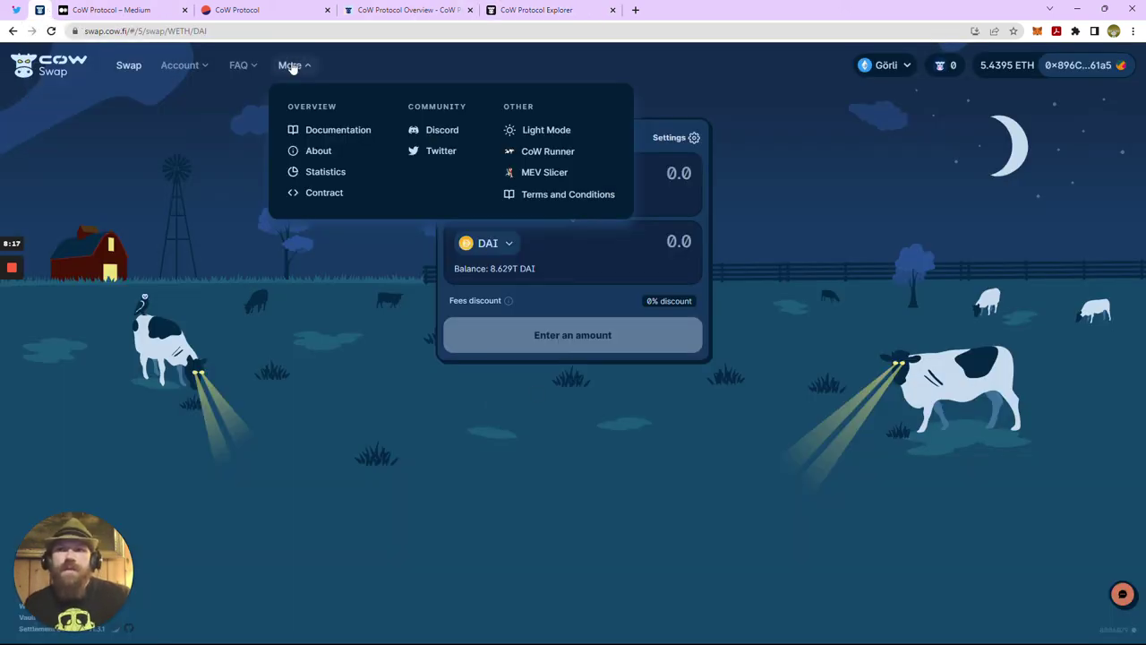
Load the General FAQ overview page from CoW Swap's FAQ menu
{"action": "left_click", "coordinate": [239, 70]}
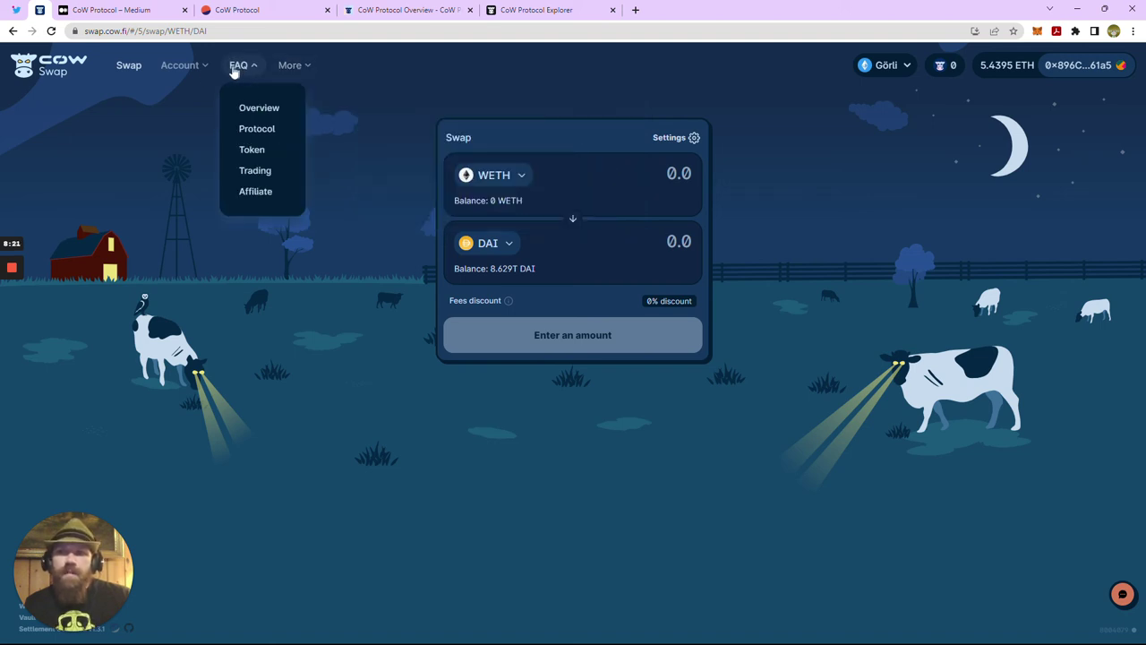
{"action": "left_click", "coordinate": [184, 69]}
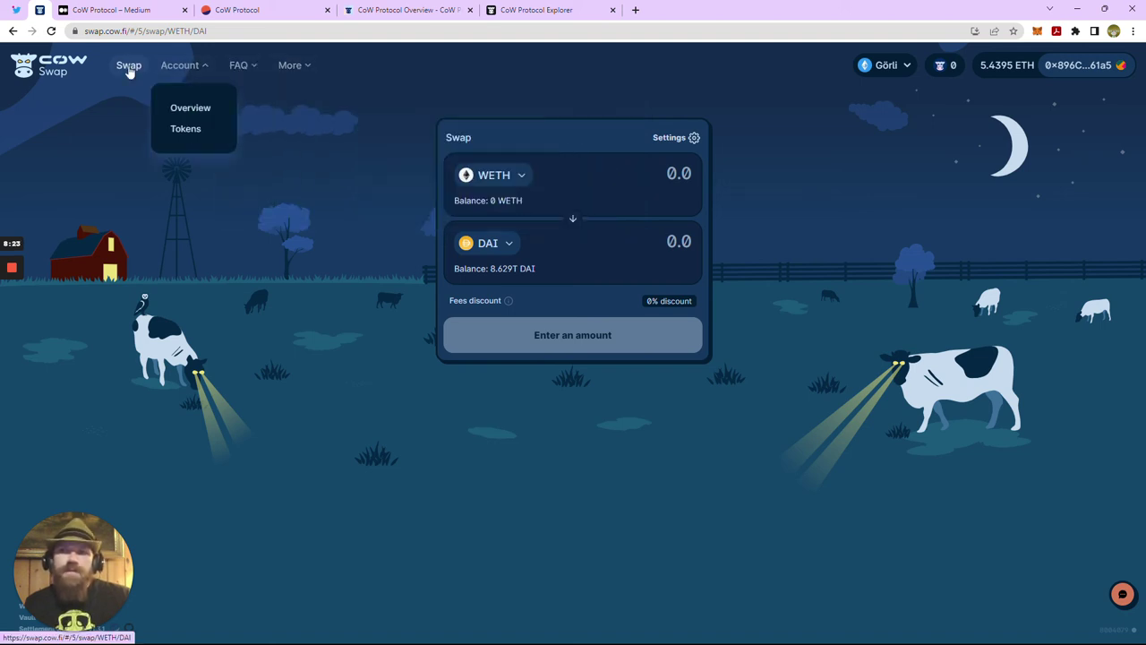
{"action": "left_click", "coordinate": [237, 69]}
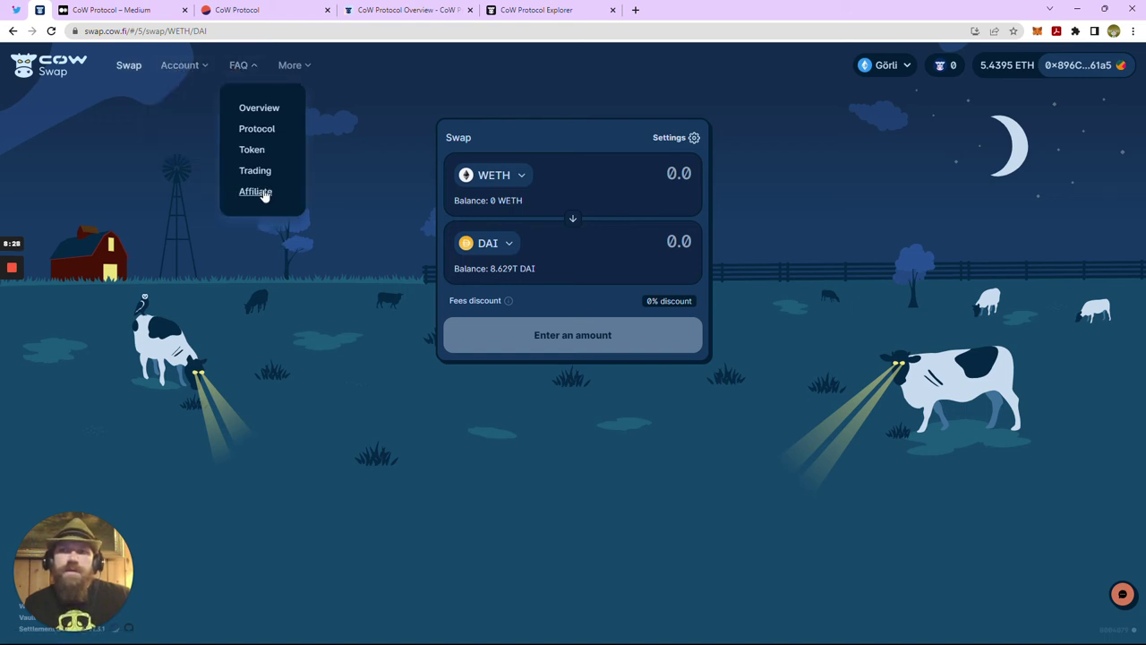
{"action": "left_click", "coordinate": [269, 110]}
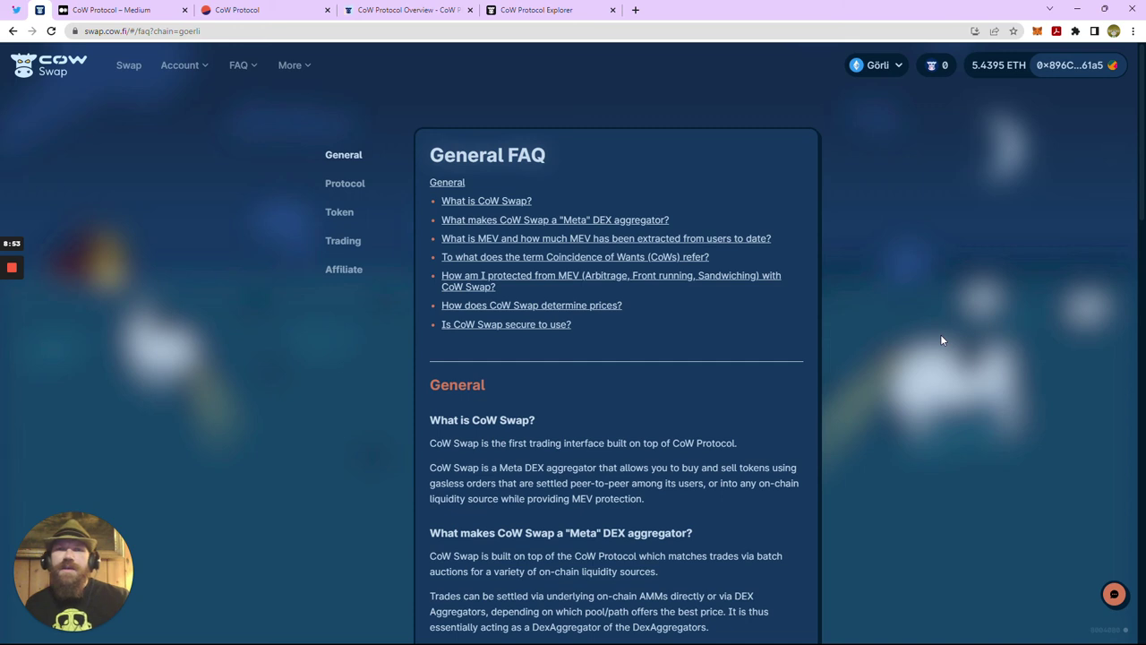
Set up a 1000 BAT to GNO swap, accepting the fees-over-30% warning
{"action": "left_click", "coordinate": [131, 66]}
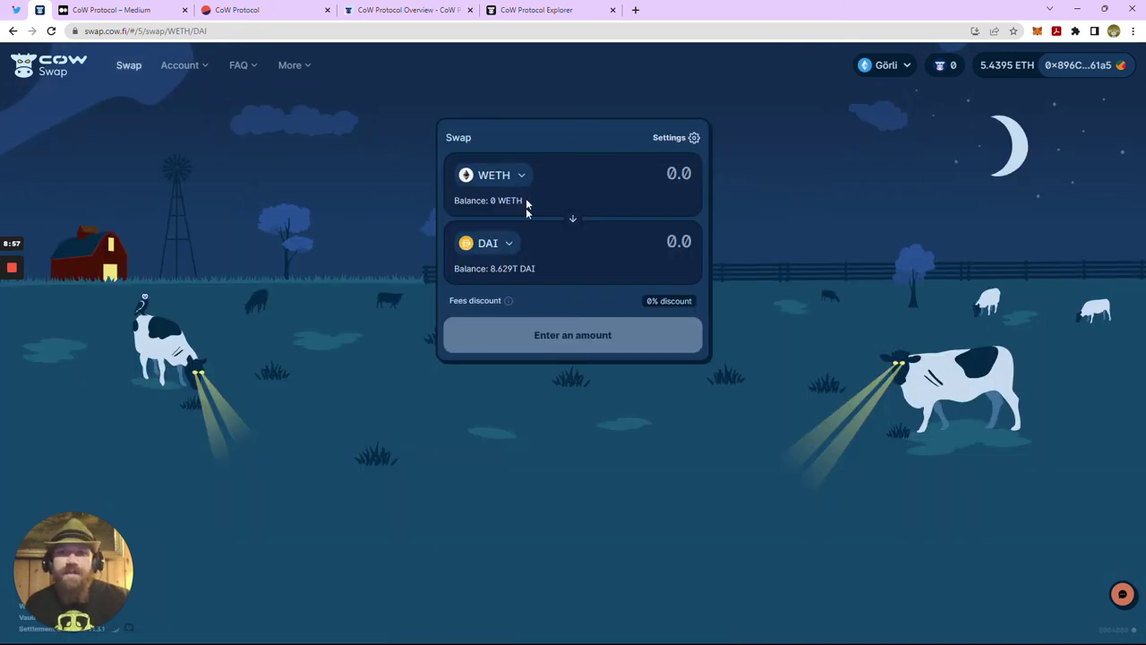
{"action": "left_click", "coordinate": [573, 218]}
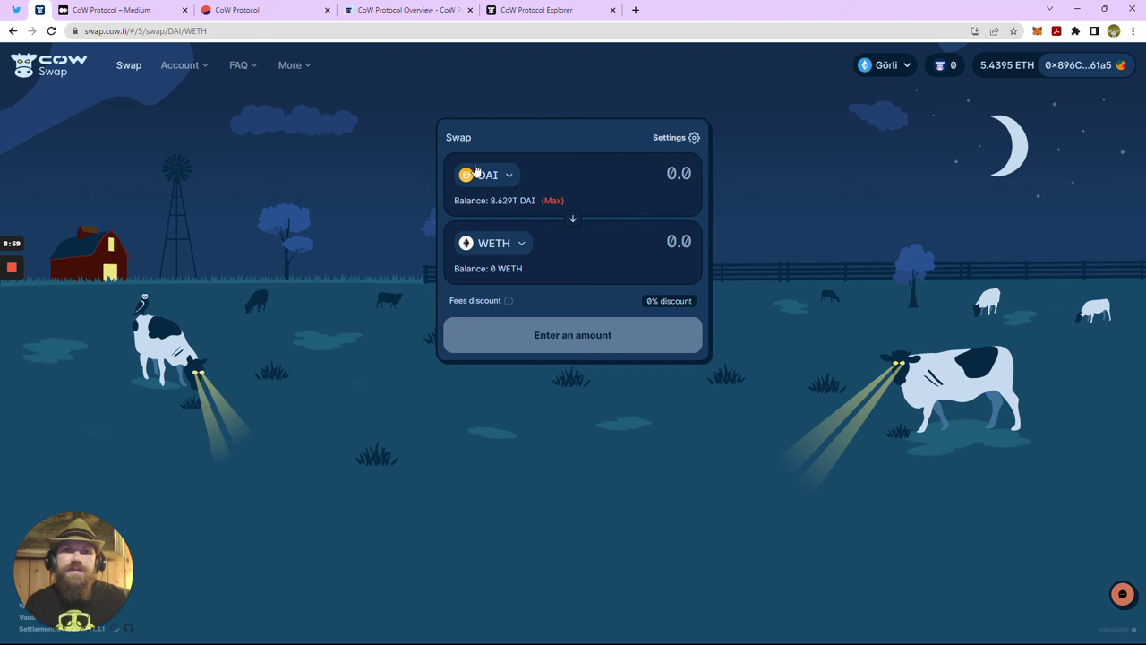
{"action": "left_click", "coordinate": [499, 179]}
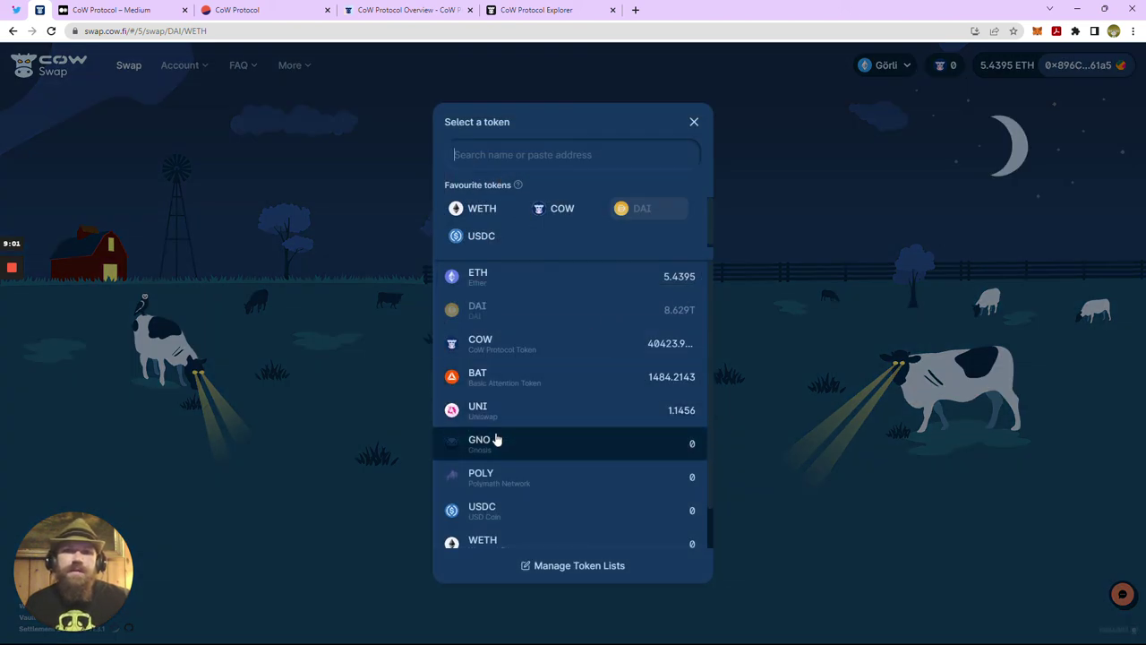
{"action": "left_click", "coordinate": [504, 376]}
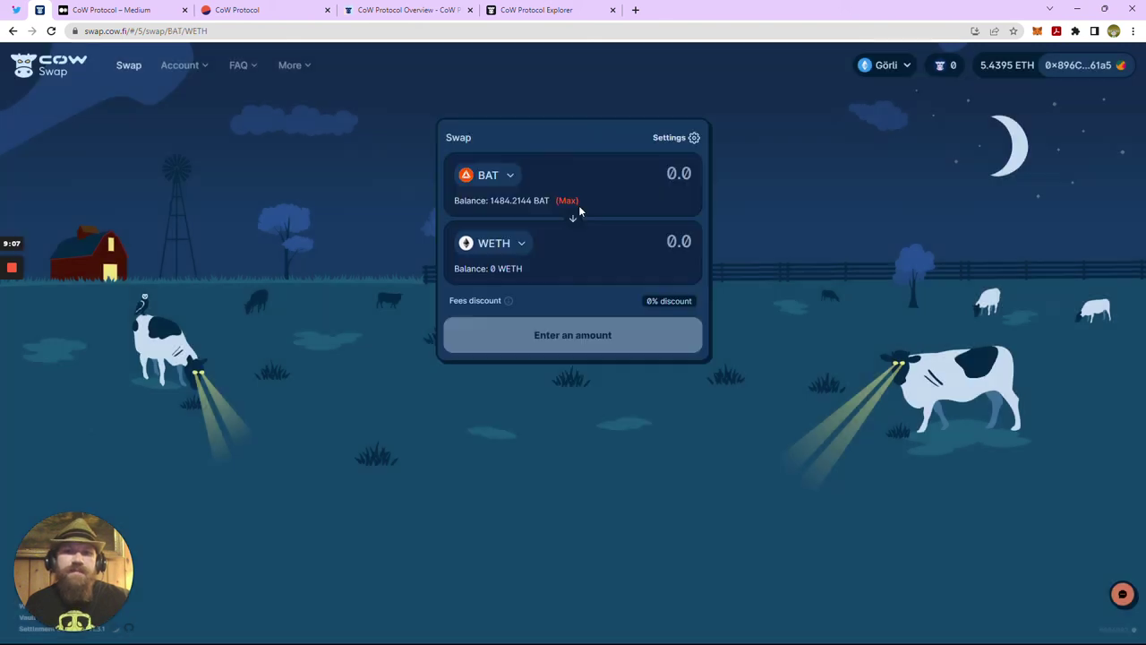
{"action": "left_click", "coordinate": [520, 249]}
{"action": "left_click", "coordinate": [503, 454]}
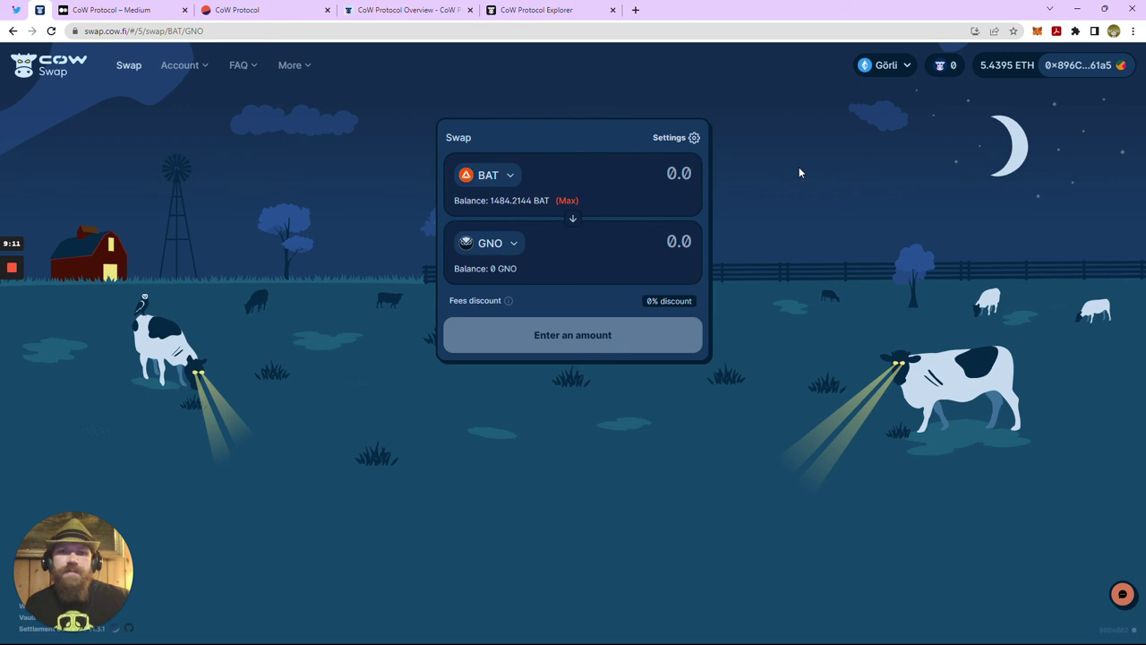
{"action": "type", "text": "1000"}
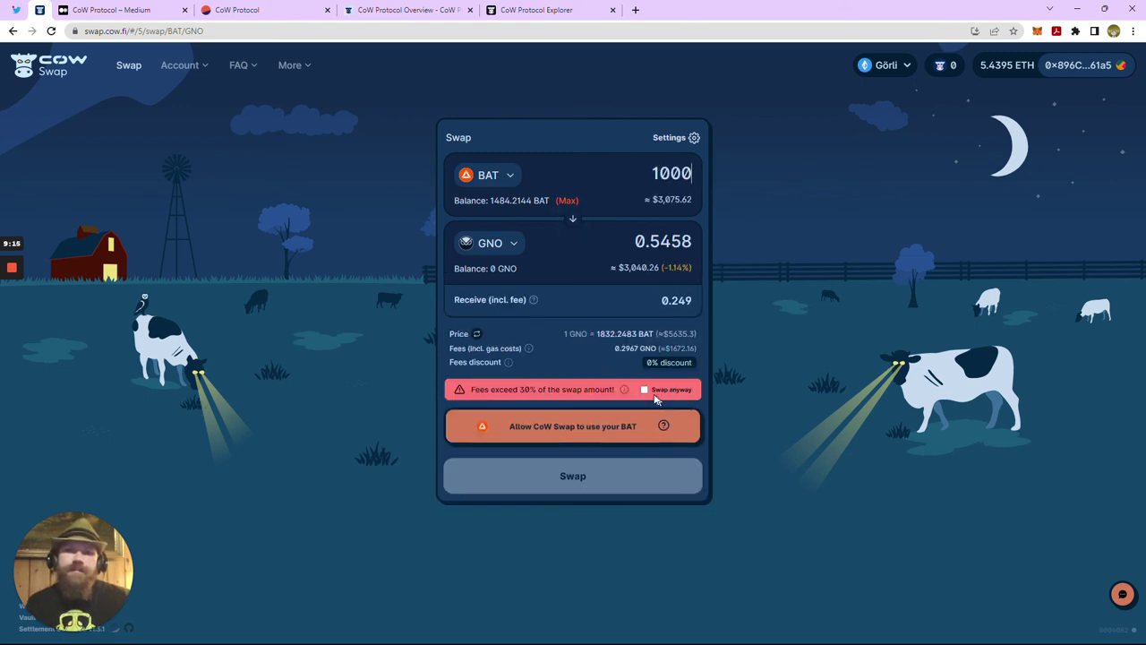
{"action": "left_click", "coordinate": [644, 389]}
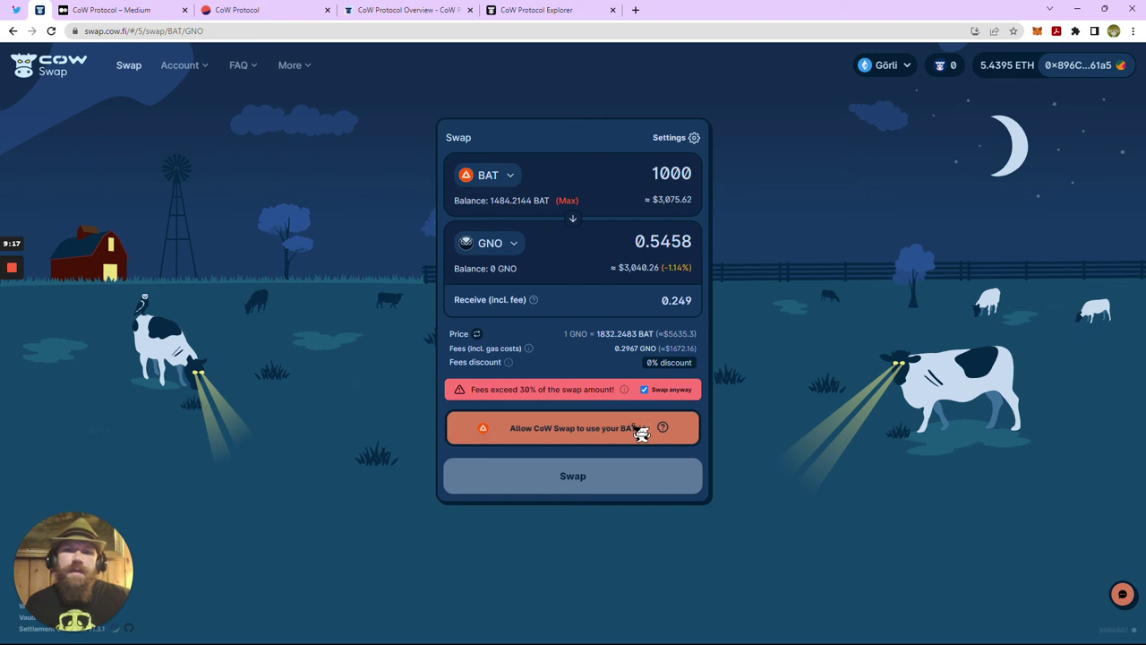
Approve CoW Swap's BAT spending in MetaMask and review the 1000 BAT to GNO swap
{"action": "left_click", "coordinate": [647, 426]}
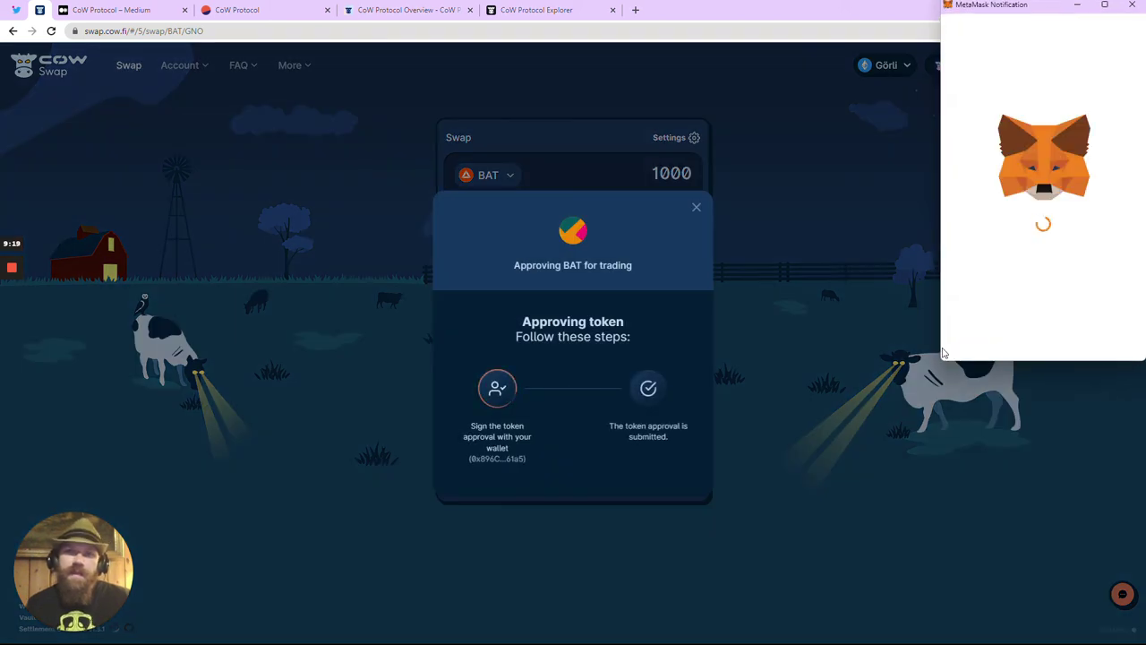
{"action": "scroll", "coordinate": [1097, 304], "scroll_direction": "down", "scroll_amount": 2}
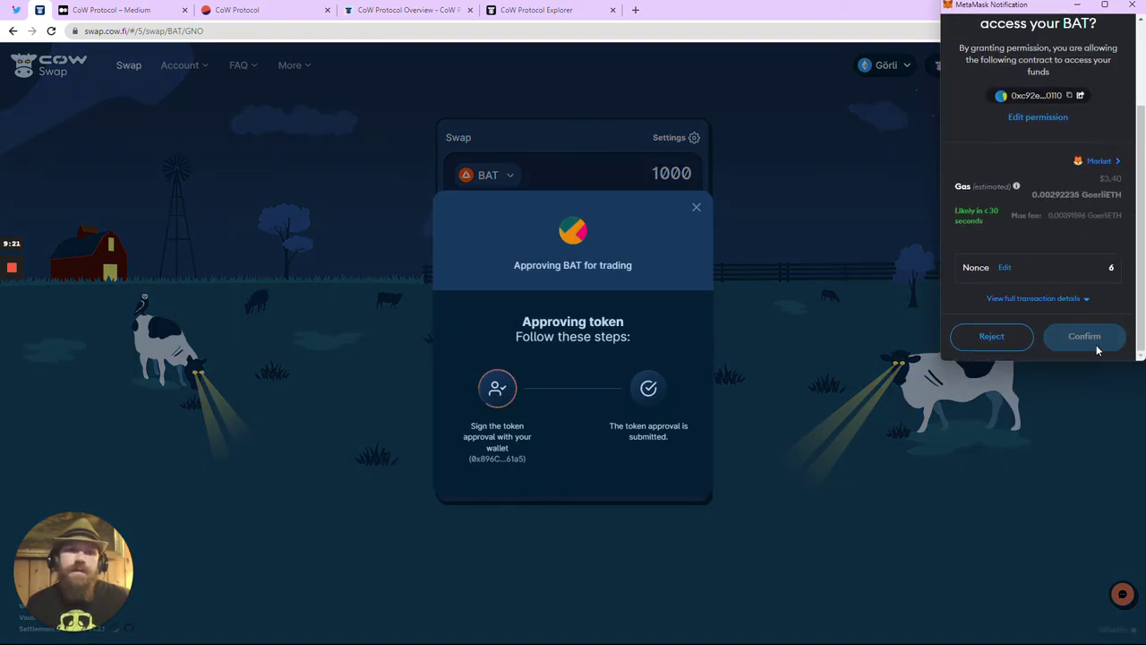
{"action": "left_click", "coordinate": [1096, 339]}
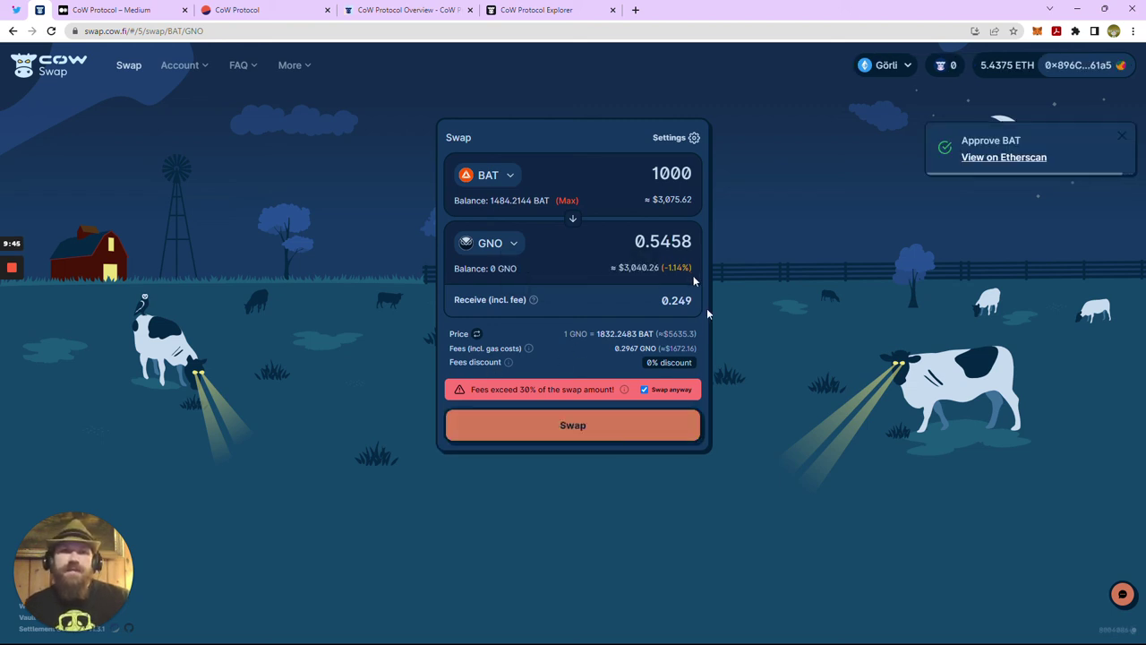
{"action": "left_click", "coordinate": [553, 428]}
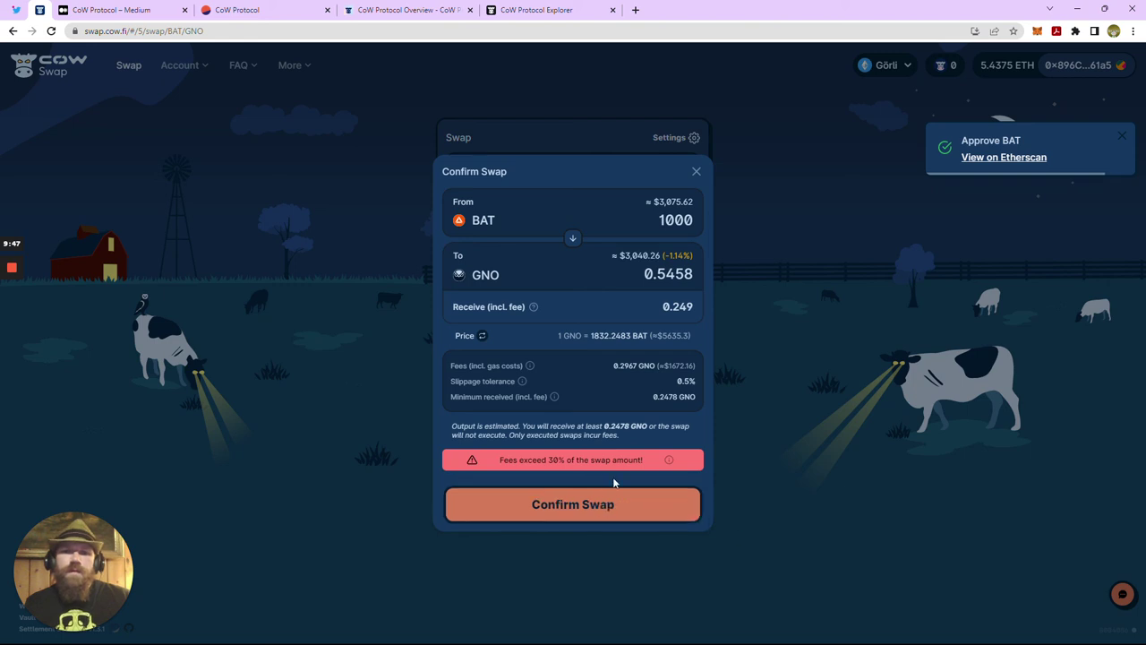
Sign and submit the 1000 BAT to GNO order, then add GNO to MetaMask
{"action": "left_click", "coordinate": [659, 501]}
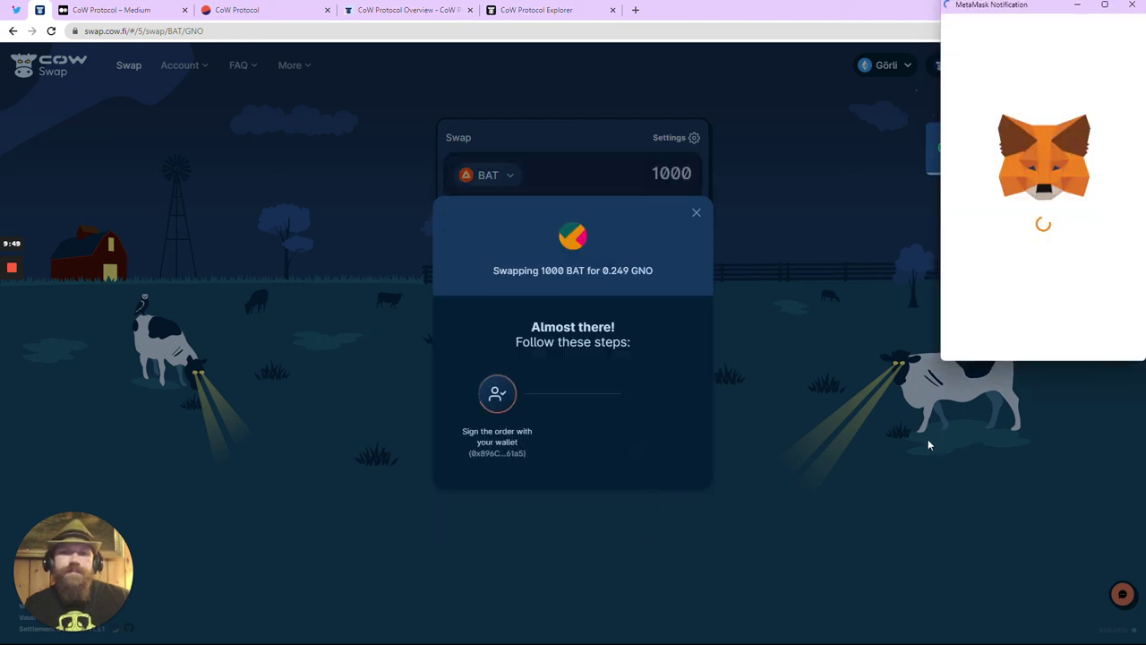
{"action": "scroll", "coordinate": [1118, 325], "scroll_direction": "down", "scroll_amount": 3}
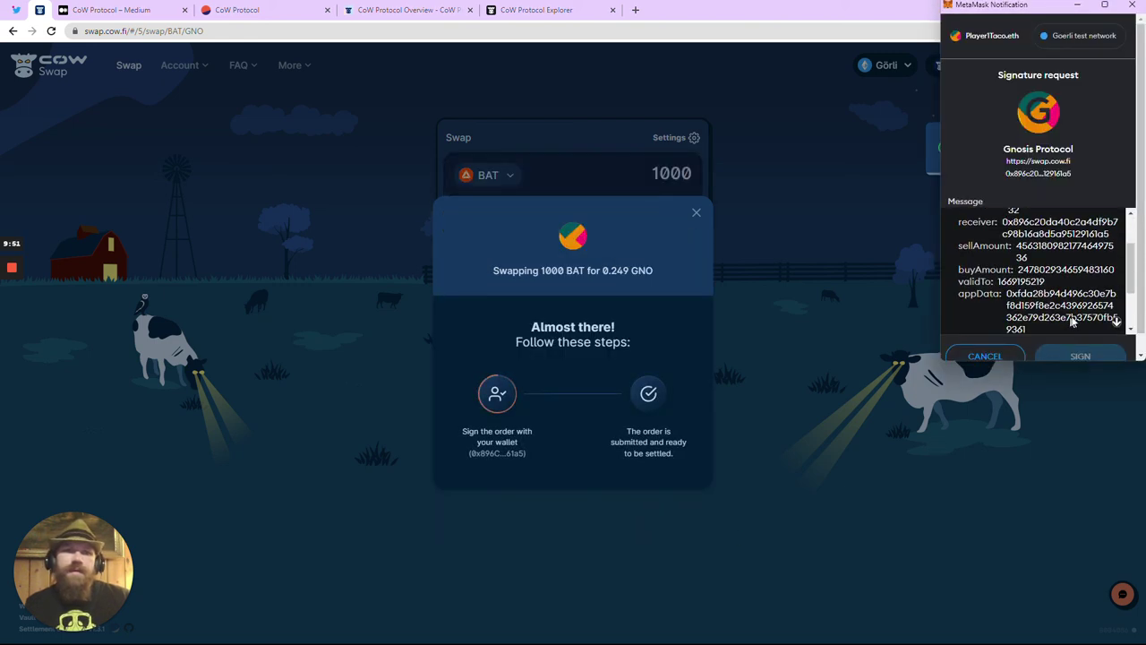
{"action": "scroll", "coordinate": [1117, 324], "scroll_direction": "down", "scroll_amount": 3}
{"action": "left_click", "coordinate": [1077, 356]}
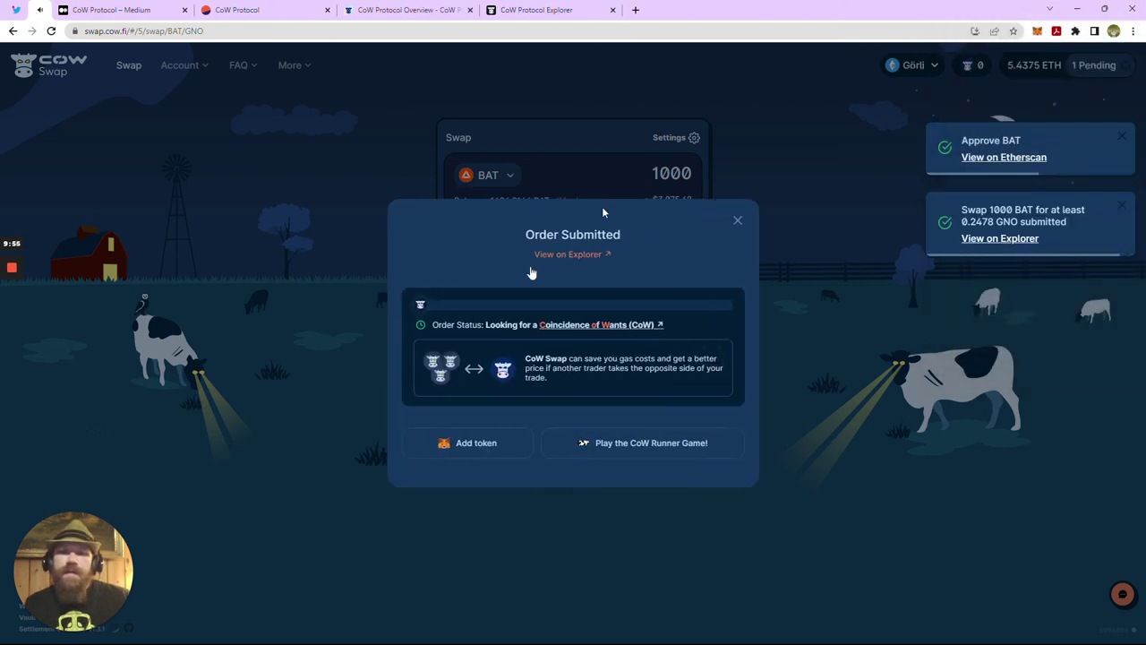
{"action": "left_click", "coordinate": [475, 446]}
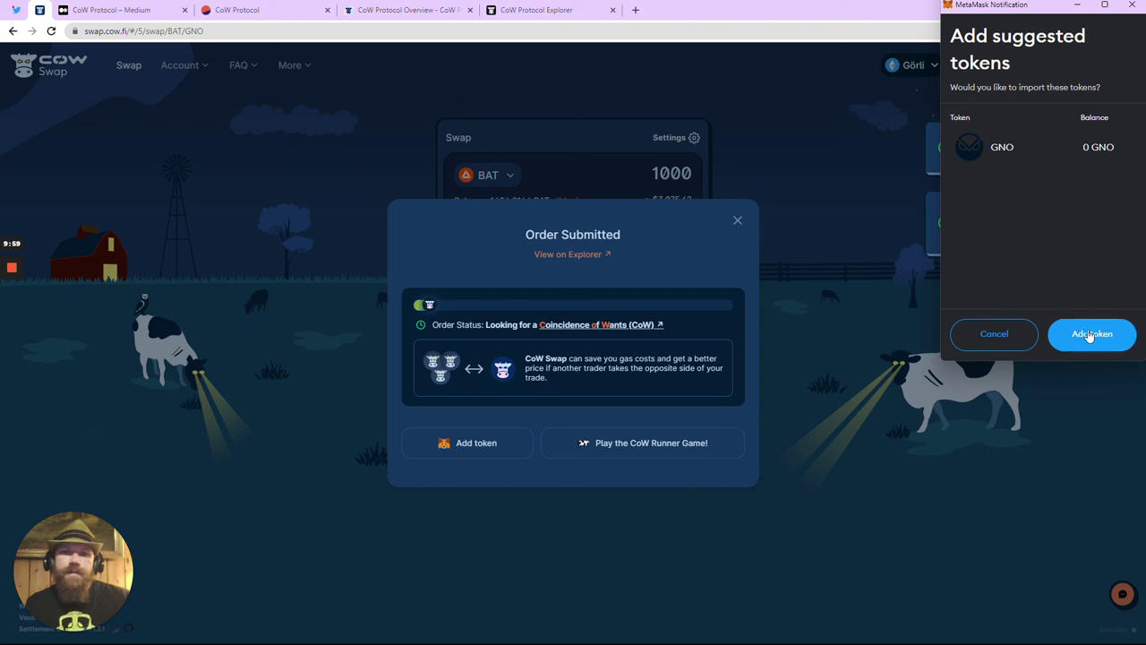
{"action": "left_click", "coordinate": [1090, 335]}
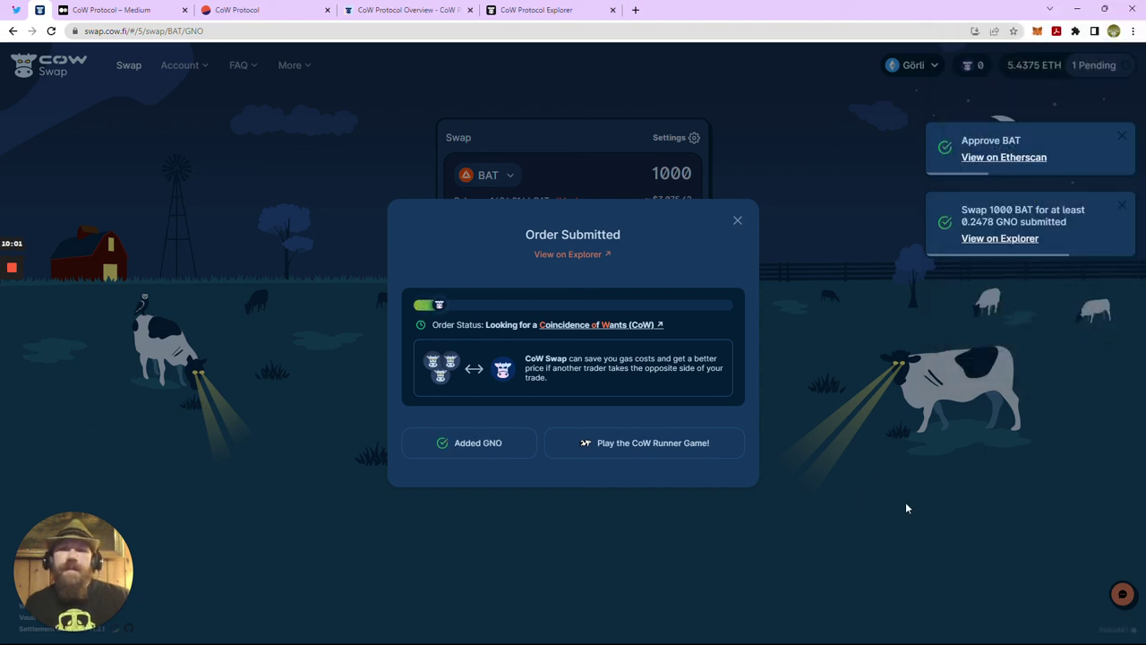